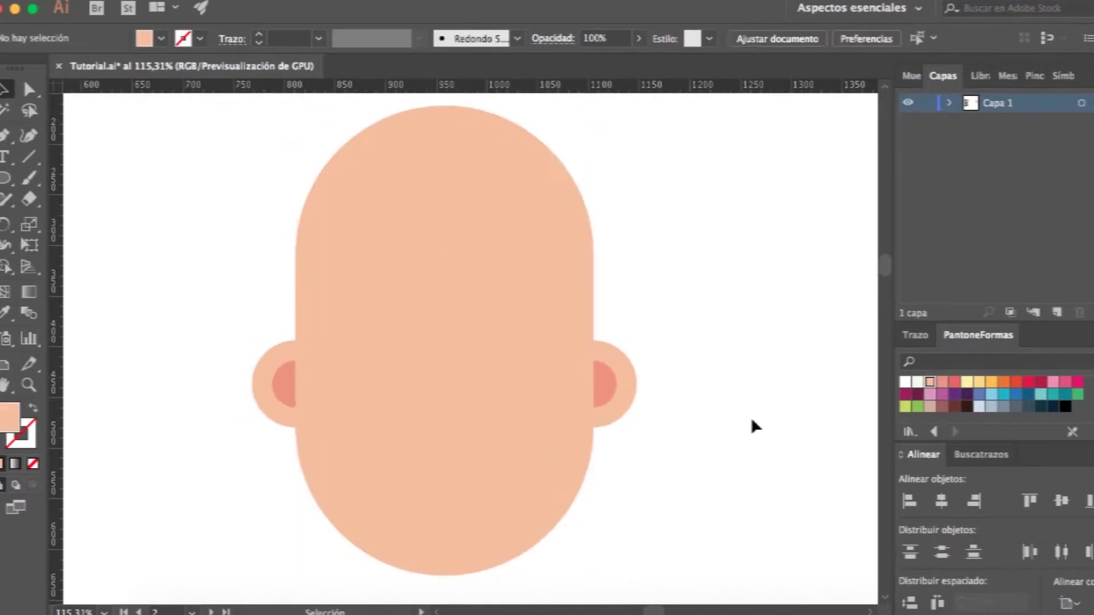
# Fill the top half of the head copy with dark navy to form the hair cap
pyautogui.click(446, 323)
pyautogui.click(967, 406)
pyautogui.click(1041, 407)
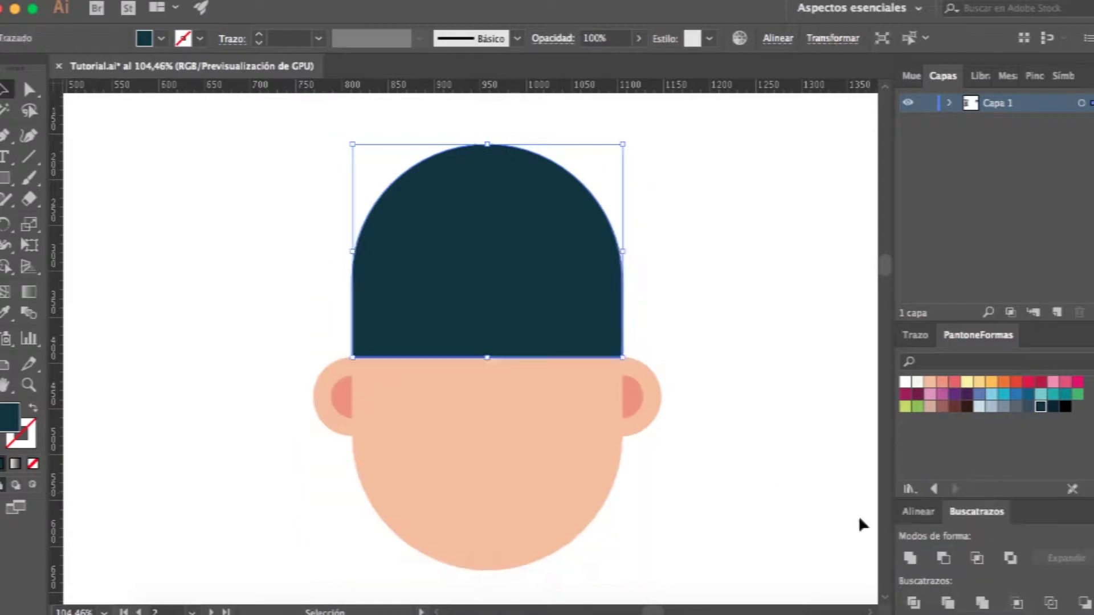
# Stretch the navy hair past the chin, cut a pointed fringe, and draw a wide oval above
pyautogui.click(524, 484)
pyautogui.moveTo(622, 520); pyautogui.dragTo(668, 560)
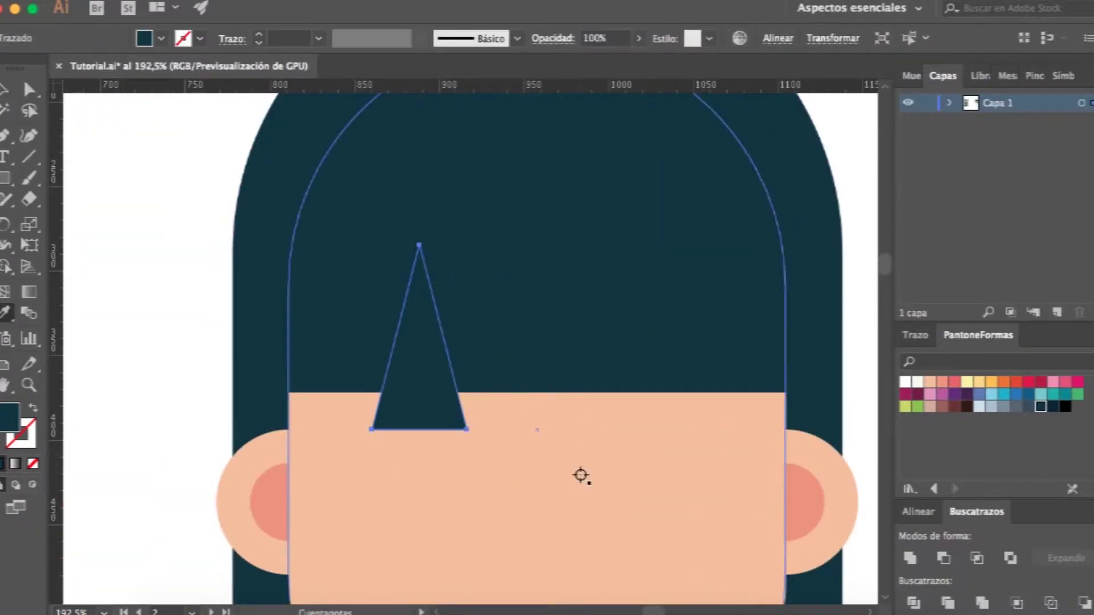
pyautogui.moveTo(381, 356); pyautogui.dragTo(576, 346)
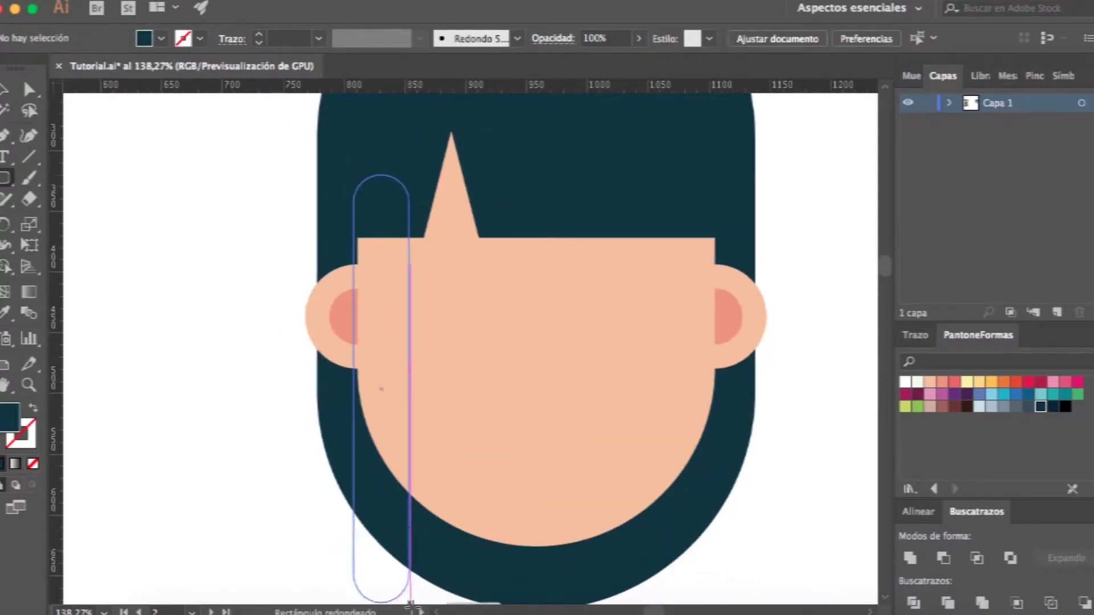
pyautogui.click(378, 385)
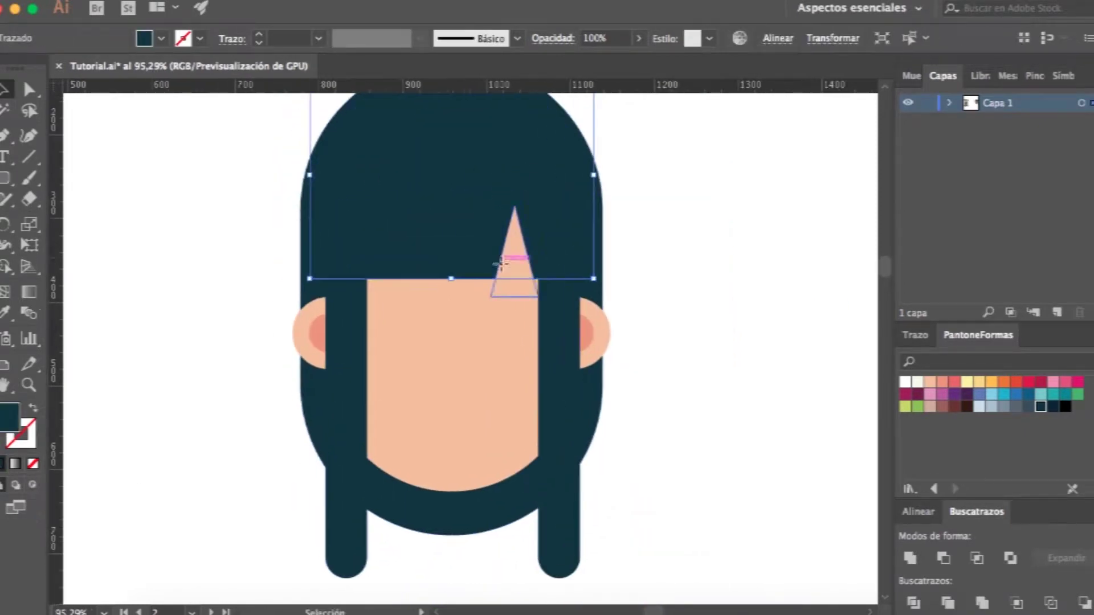
pyautogui.moveTo(228, 191); pyautogui.dragTo(664, 347)
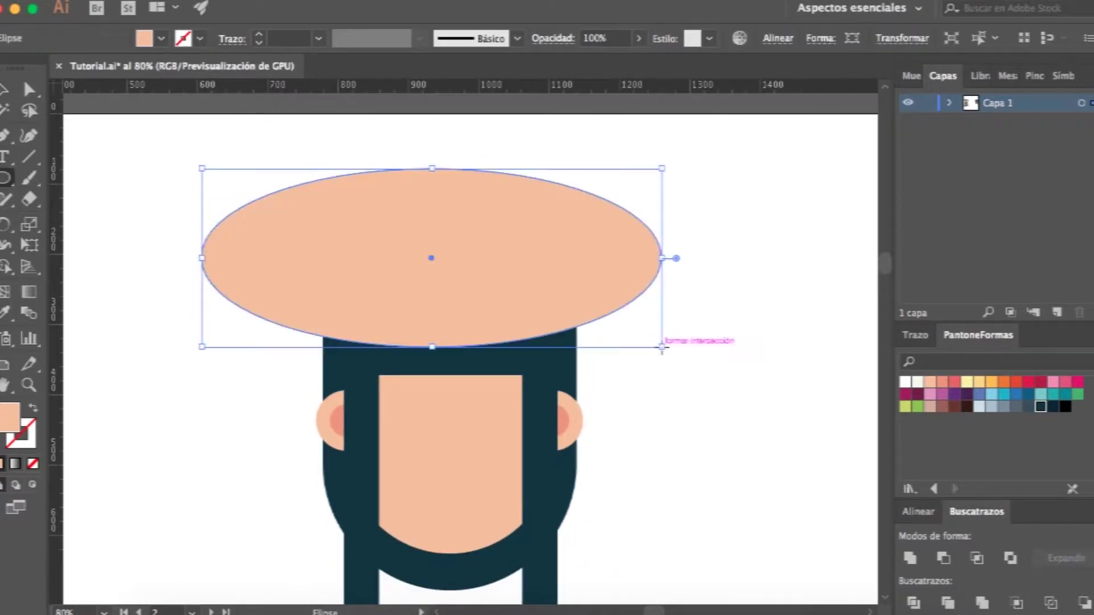
# Fill the brim oval navy behind the hair and add a crown circle behind the brim
pyautogui.click(642, 281)
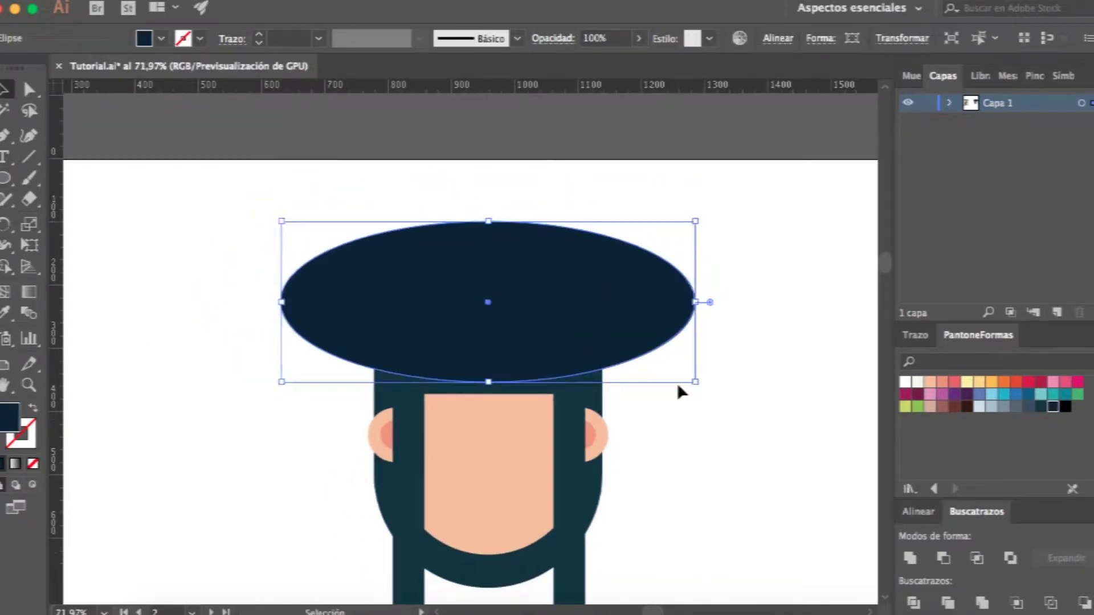
pyautogui.rightClick(399, 271)
pyautogui.click(621, 541)
pyautogui.moveTo(5, 178); pyautogui.dragTo(57, 217)
pyautogui.moveTo(146, 319); pyautogui.dragTo(342, 525)
pyautogui.moveTo(261, 461); pyautogui.dragTo(505, 355)
pyautogui.rightClick(505, 274)
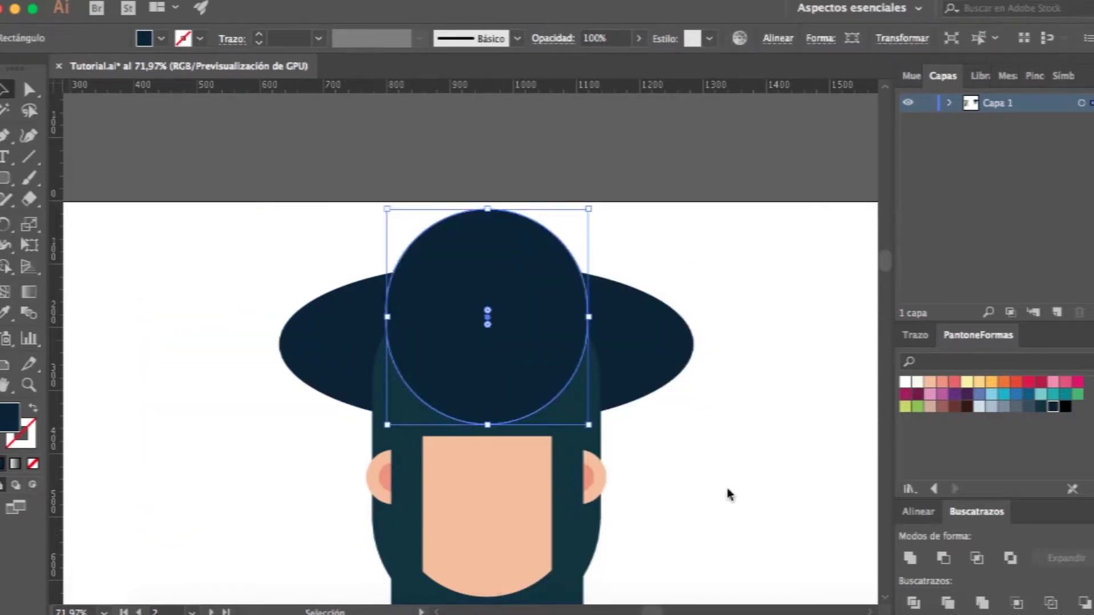
pyautogui.click(739, 577)
# Bring the brim in front of the hair, offset a copy about 94 px lower, and combine them
pyautogui.click(635, 368)
pyautogui.rightClick(634, 368)
pyautogui.click(868, 521)
pyautogui.moveTo(631, 399); pyautogui.dragTo(631, 453)
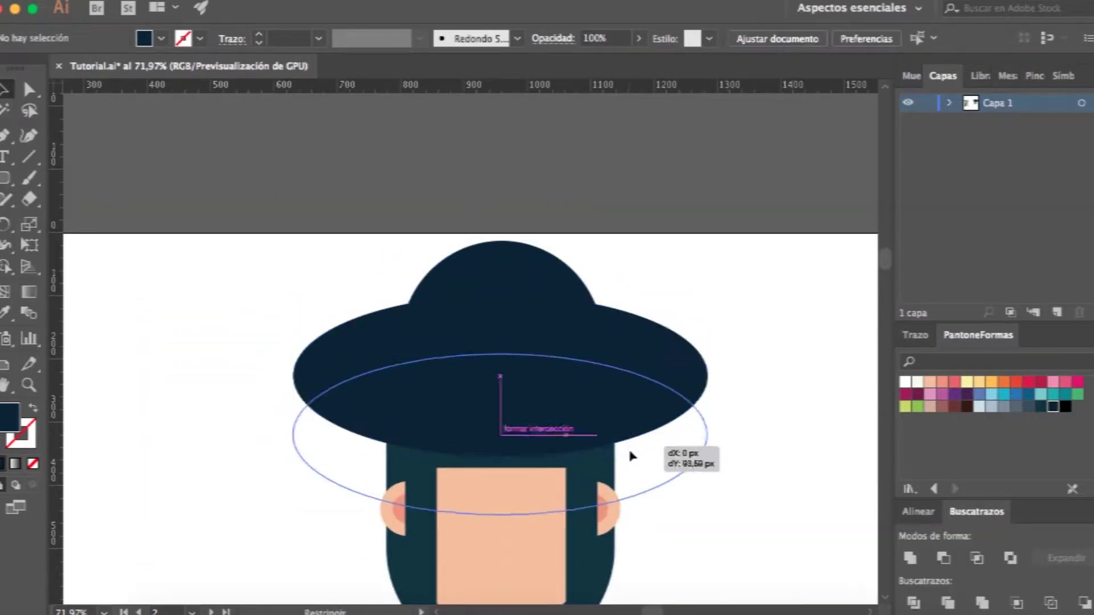
pyautogui.keyDown('shift'); pyautogui.click(630, 344); pyautogui.keyUp('shift')
pyautogui.click(977, 558)
pyautogui.scroll(-2, 709, 450)
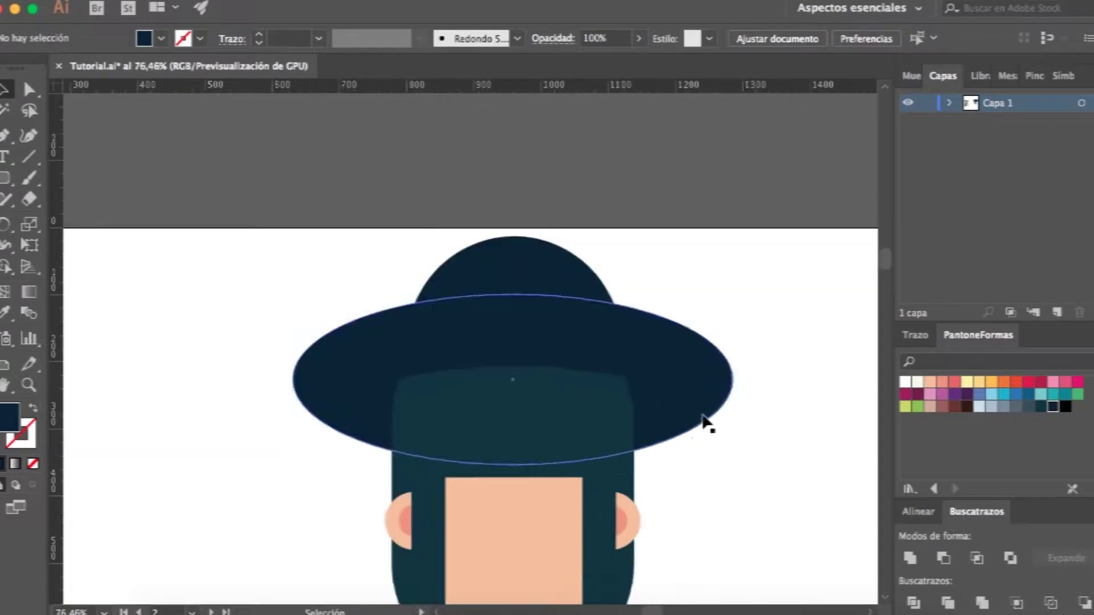
pyautogui.scroll(3, 707, 424)
# Restack the brim, duplicate it slightly lower via Transform, and merge both into one brim
pyautogui.keyDown('shift'); pyautogui.click(500, 154); pyautogui.keyUp('shift')
pyautogui.click(630, 200)
pyautogui.scroll(-2, 657, 489)
pyautogui.scroll(1, 659, 494)
pyautogui.rightClick(630, 267)
pyautogui.click(890, 533)
pyautogui.rightClick(757, 268)
pyautogui.click(673, 522)
pyautogui.click(998, 562)
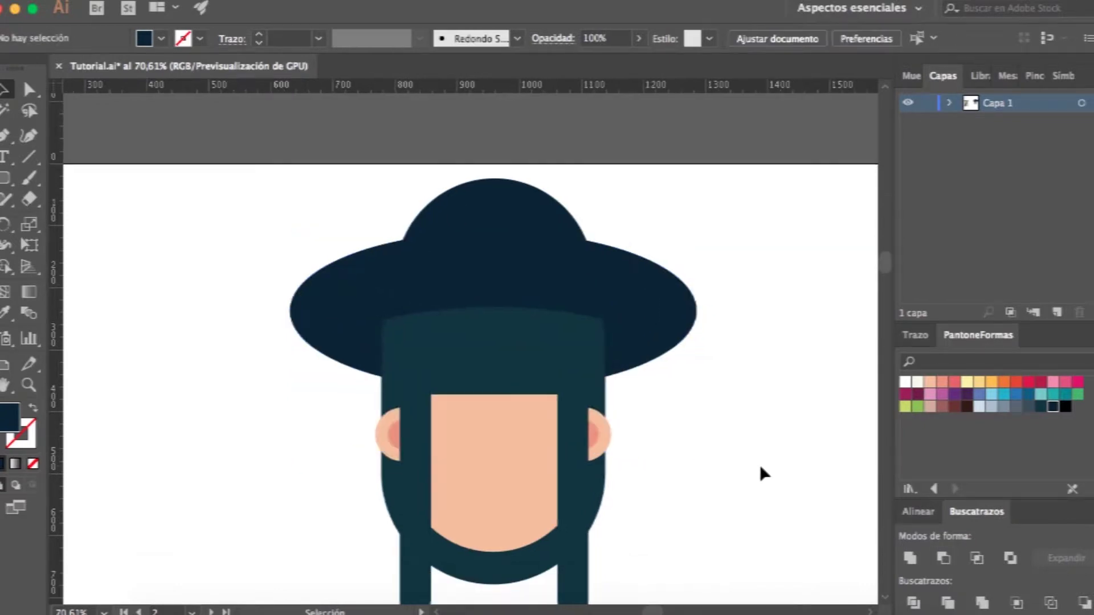
pyautogui.doubleClick(530, 340)
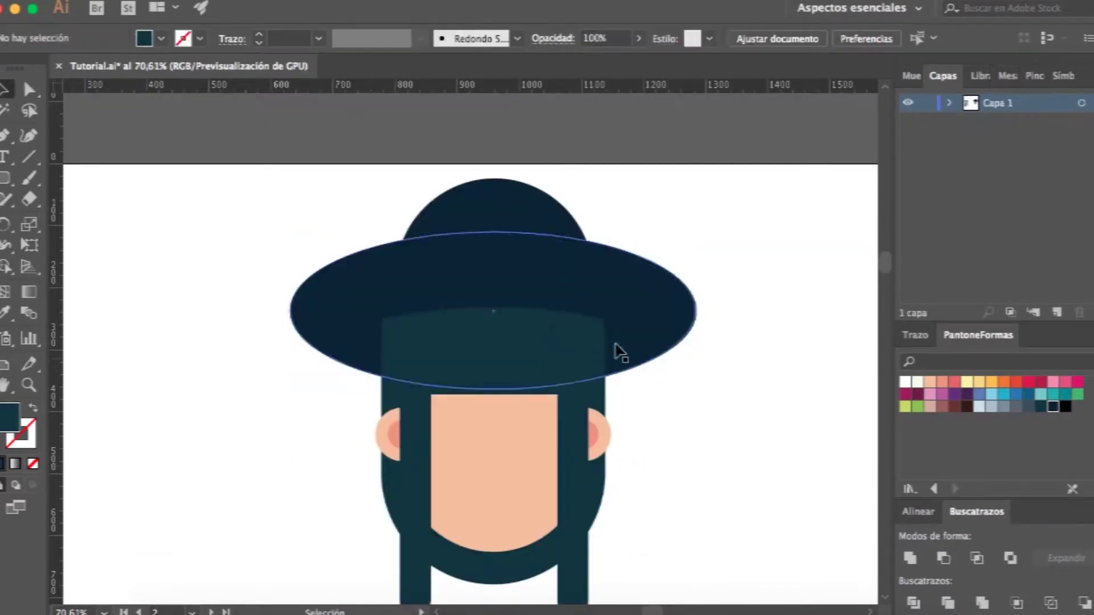
pyautogui.scroll(-2, 684, 433)
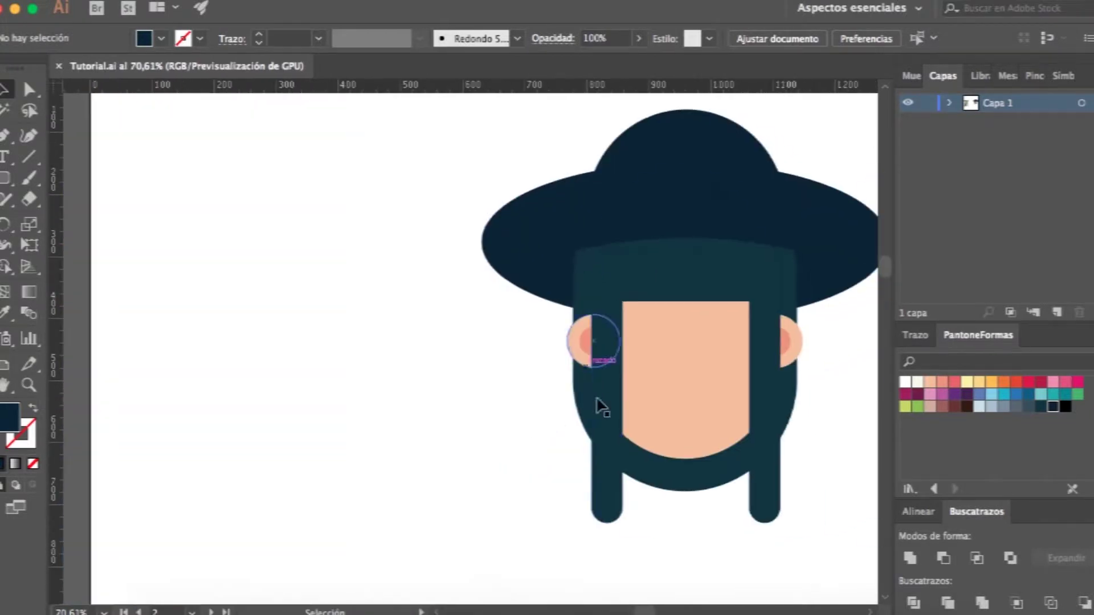
# Add a peach rounded-rectangle neck with a salmon chin shadow, placed behind the face
pyautogui.moveTo(5, 178); pyautogui.dragTo(59, 209)
pyautogui.moveTo(437, 229); pyautogui.dragTo(556, 591)
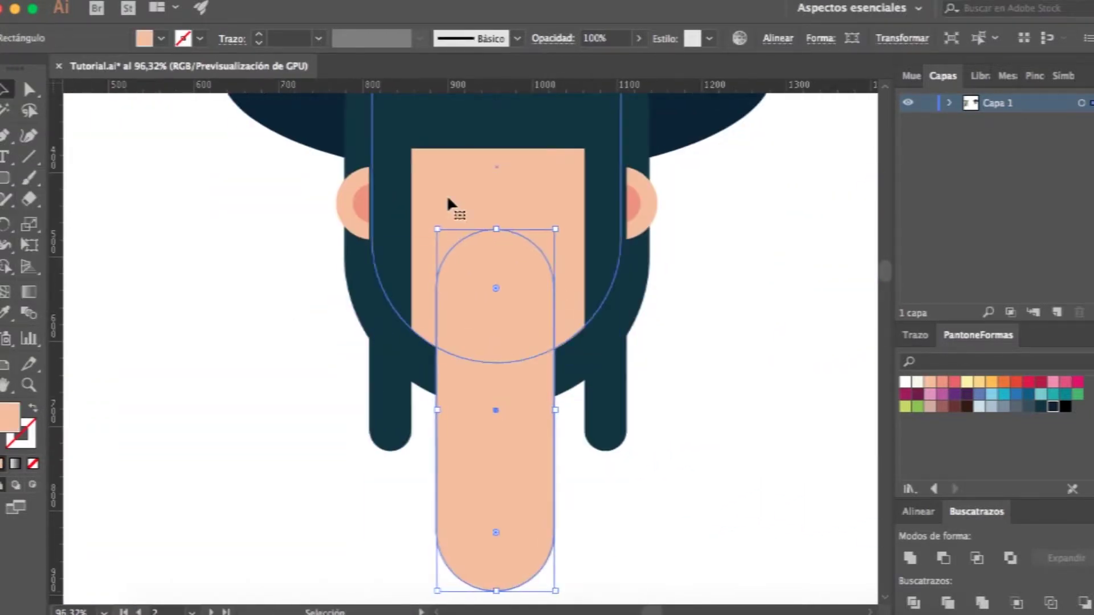
pyautogui.click(507, 450)
pyautogui.click(500, 171)
pyautogui.click(507, 522)
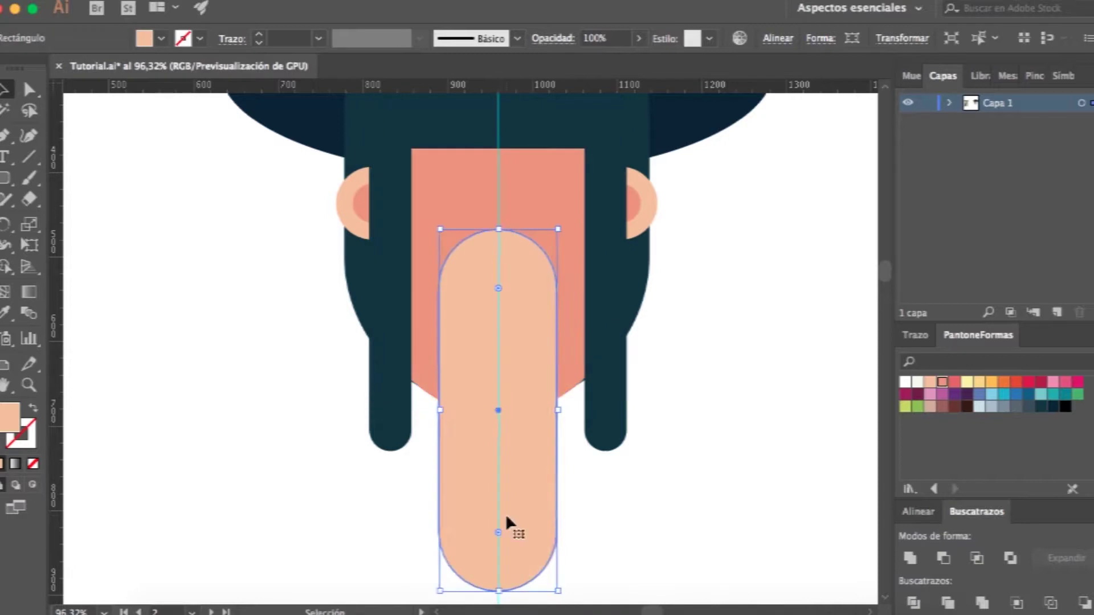
pyautogui.click(976, 560)
pyautogui.rightClick(564, 359)
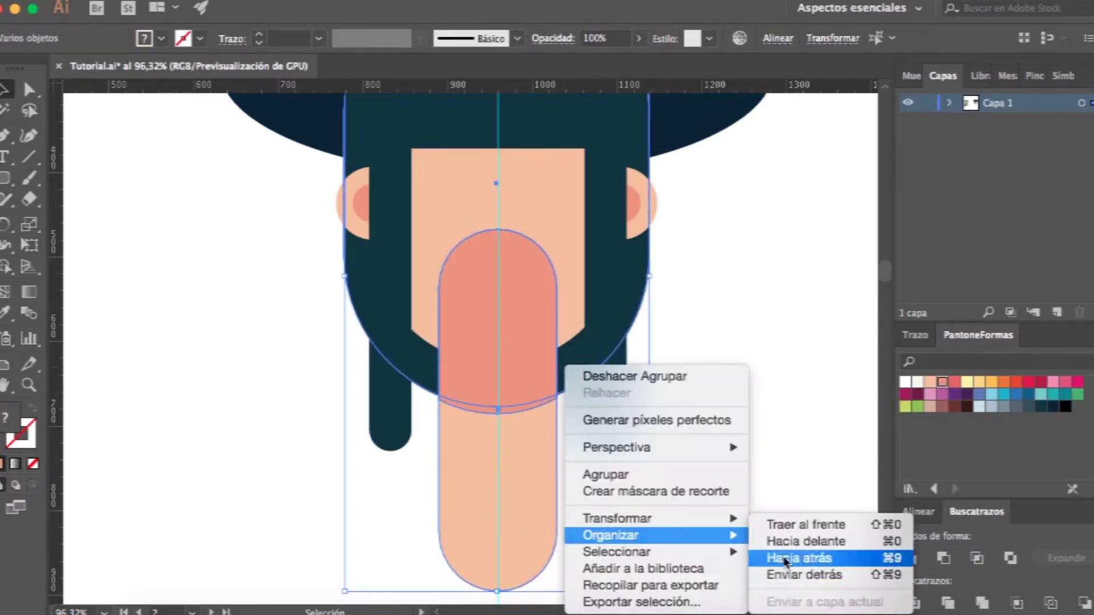
pyautogui.click(794, 559)
# Draw an orange rounded-rectangle body and position it below the neck
pyautogui.hotkey('ctrl', '0')
pyautogui.click(721, 541)
pyautogui.click(627, 194)
pyautogui.click(771, 449)
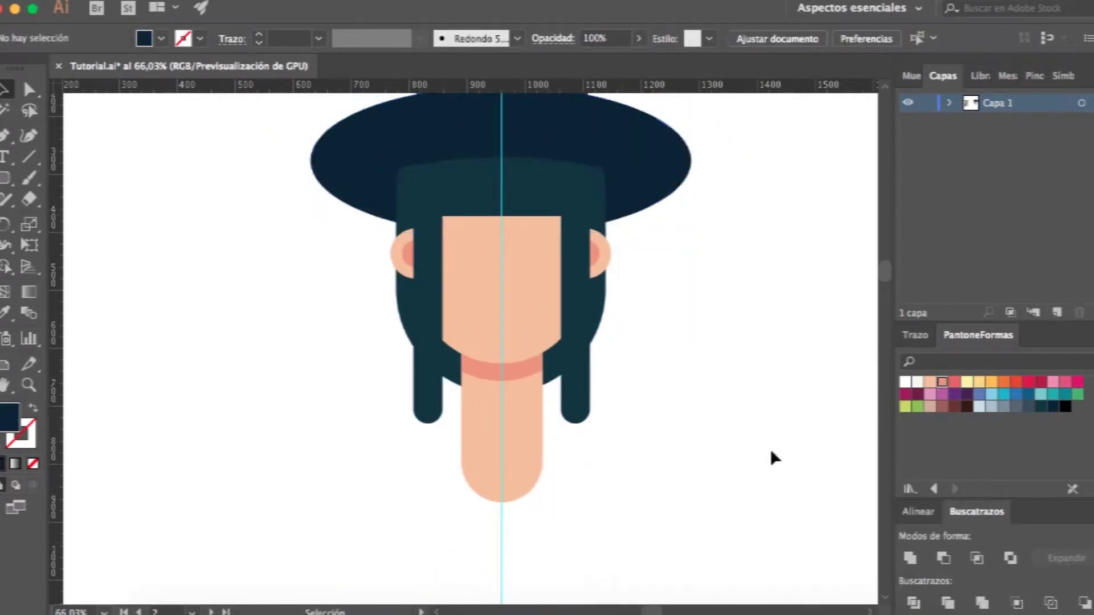
pyautogui.click(5, 181)
pyautogui.moveTo(472, 586); pyautogui.dragTo(473, 588)
pyautogui.click(990, 382)
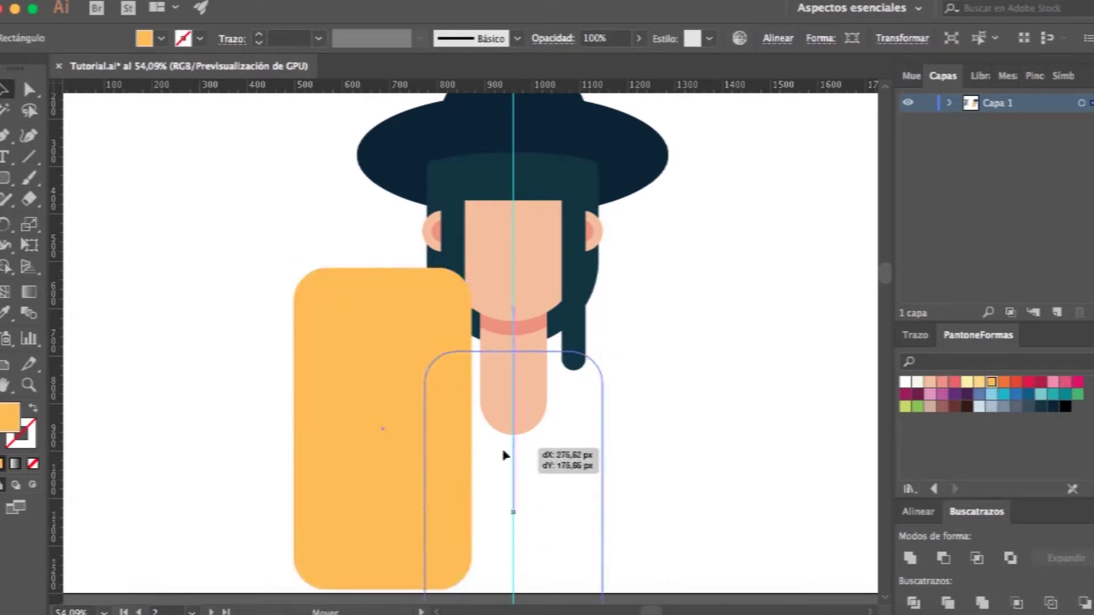
pyautogui.moveTo(503, 455); pyautogui.dragTo(505, 456)
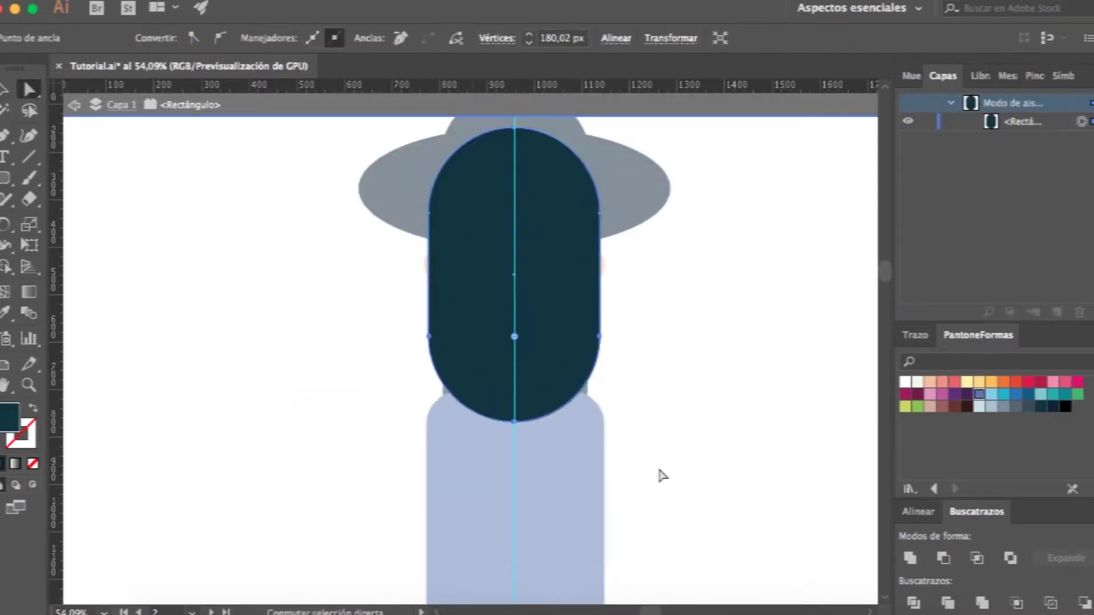
pyautogui.doubleClick(397, 374)
pyautogui.scroll(5, 440, 342)
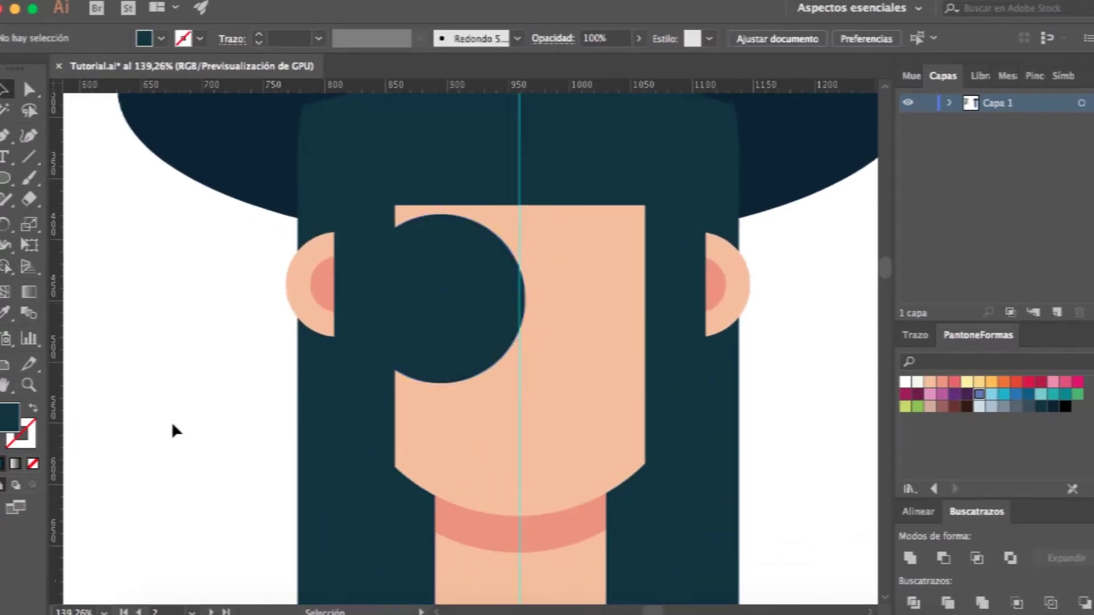
# Turn the eye circle into a shrunken navy ring and expand it into a filled shape
pyautogui.click(1052, 407)
pyautogui.click(34, 410)
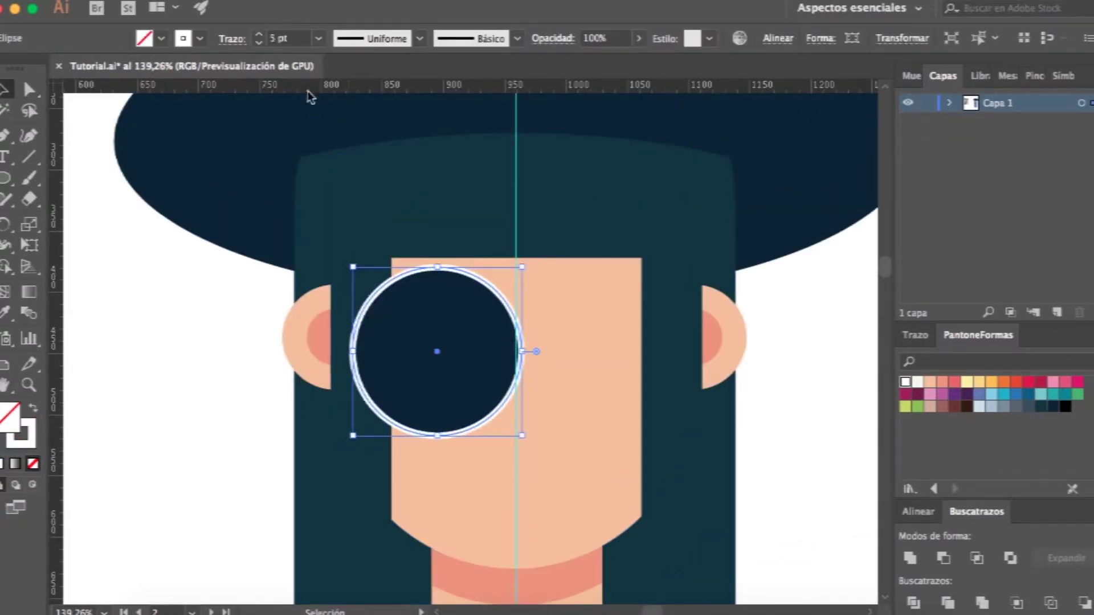
pyautogui.moveTo(353, 435); pyautogui.dragTo(368, 420)
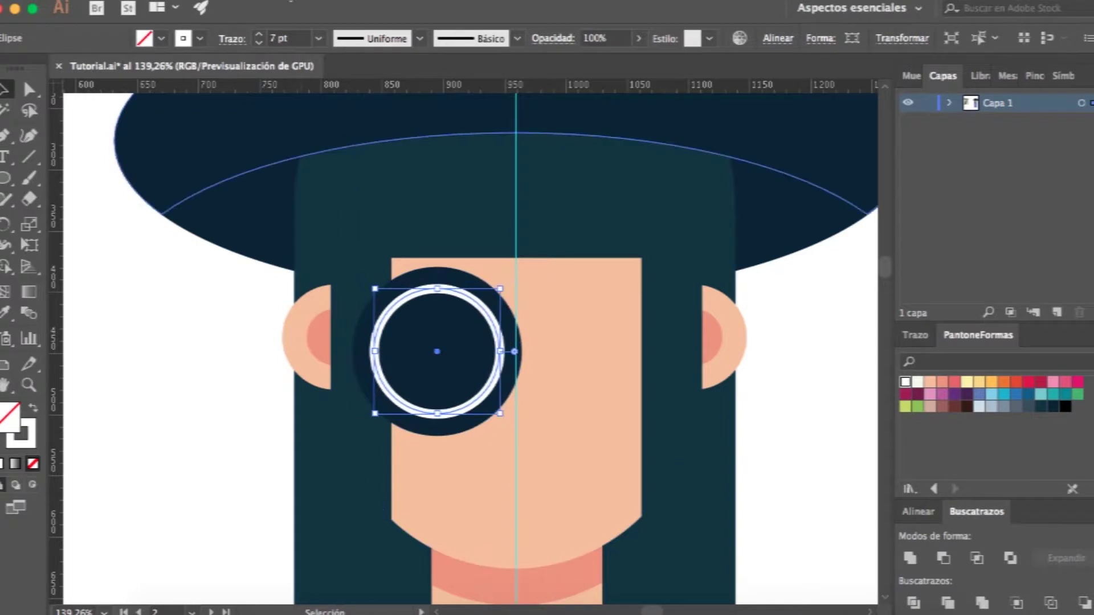
pyautogui.click(305, 165)
pyautogui.press('Return')
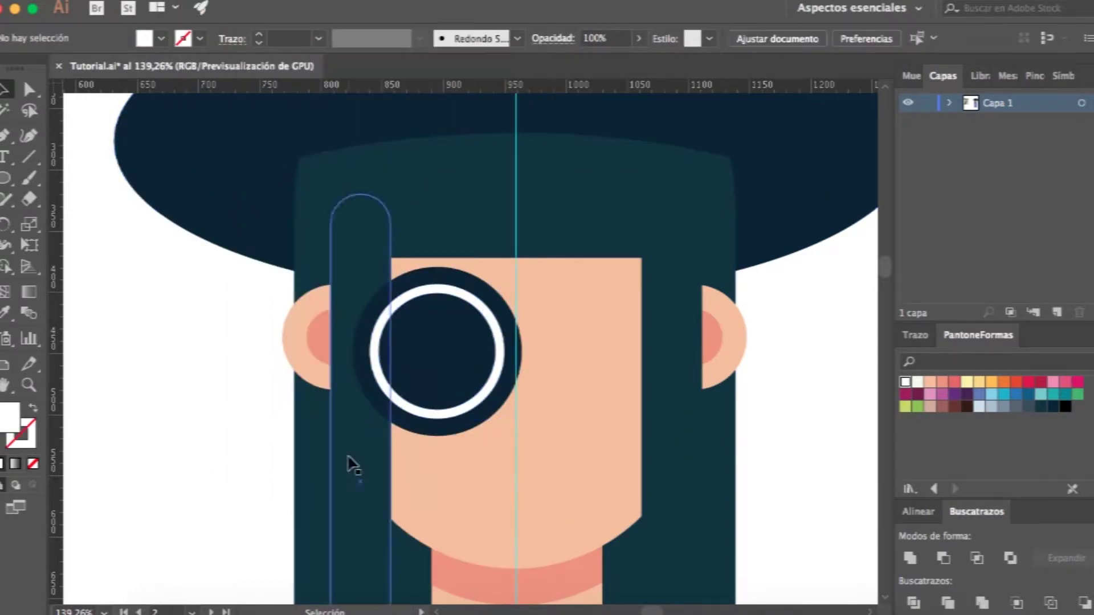
# Add a lighter-blended diagonal shine strip clipped to the lens circle
pyautogui.moveTo(312, 305); pyautogui.dragTo(276, 135)
pyautogui.click(553, 38)
pyautogui.click(366, 66)
pyautogui.click(391, 191)
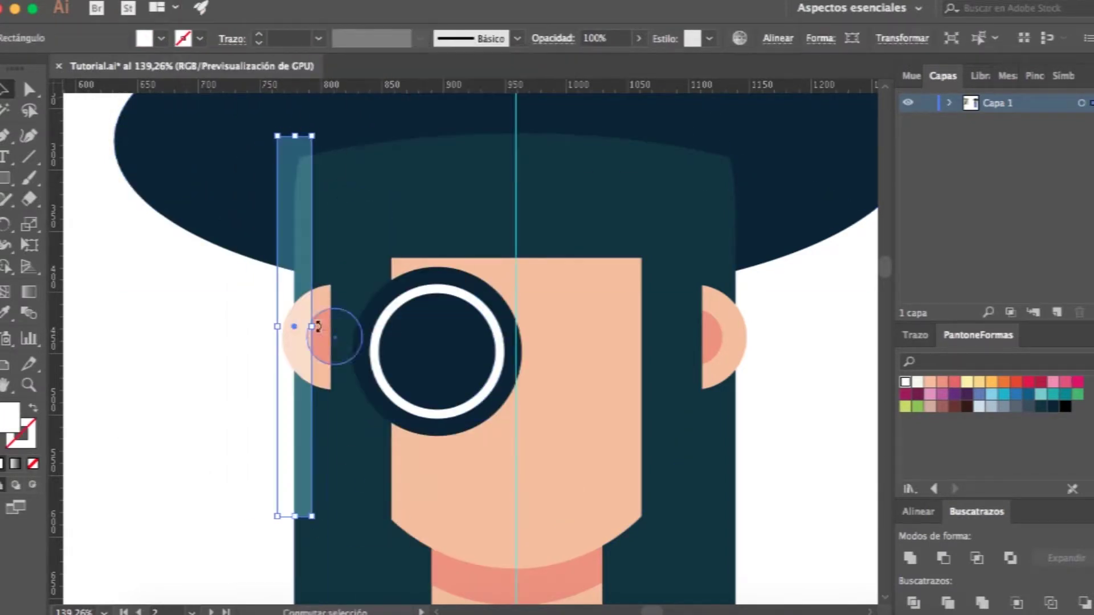
pyautogui.moveTo(324, 322); pyautogui.dragTo(467, 363)
pyautogui.click(976, 558)
pyautogui.scroll(3, 322, 309)
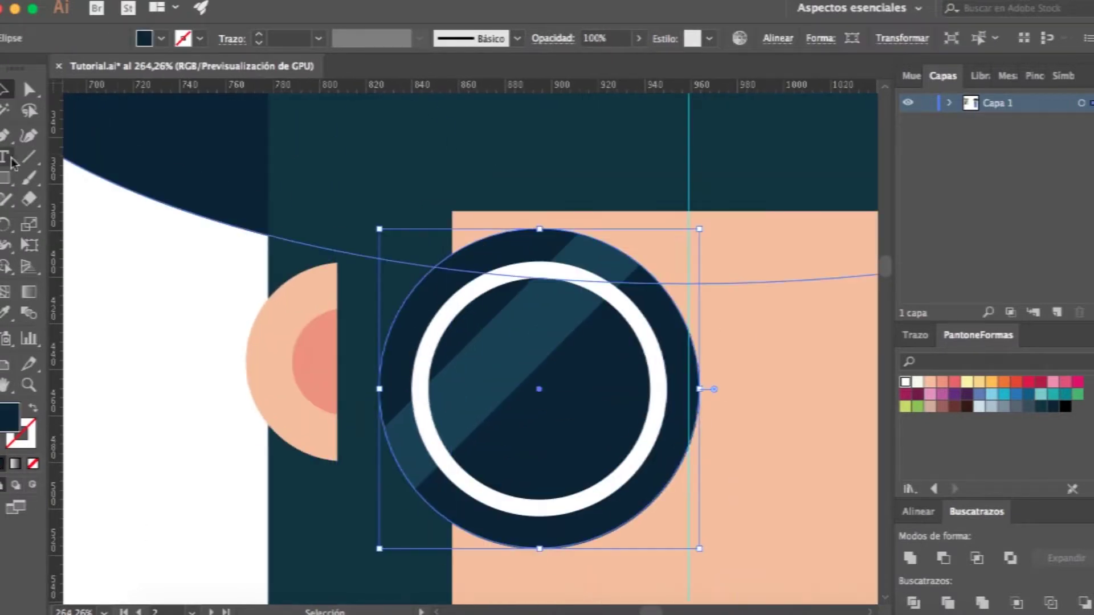
# Add a dark rounded bar along the top of the lens
pyautogui.moveTo(289, 287); pyautogui.dragTo(305, 285)
pyautogui.press('a')
pyautogui.click(628, 307)
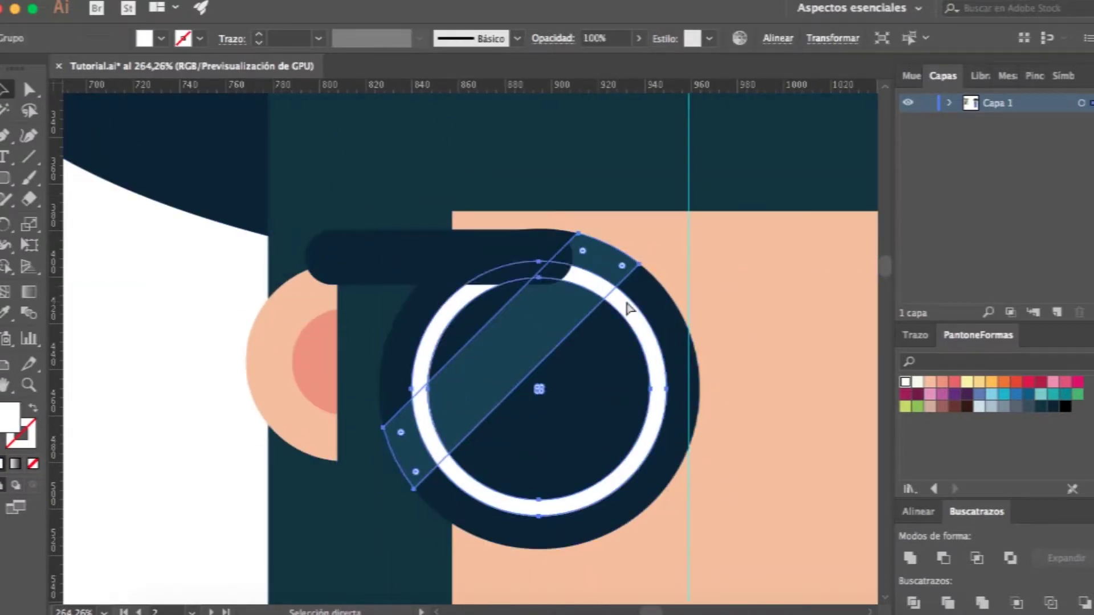
pyautogui.doubleClick(346, 279)
pyautogui.press('Escape')
pyautogui.scroll(-1, 308, 302)
pyautogui.moveTo(511, 358); pyautogui.dragTo(513, 359)
# Reflect a copy of the lens onto the right eye and centre both lenses on the face
pyautogui.rightClick(515, 367)
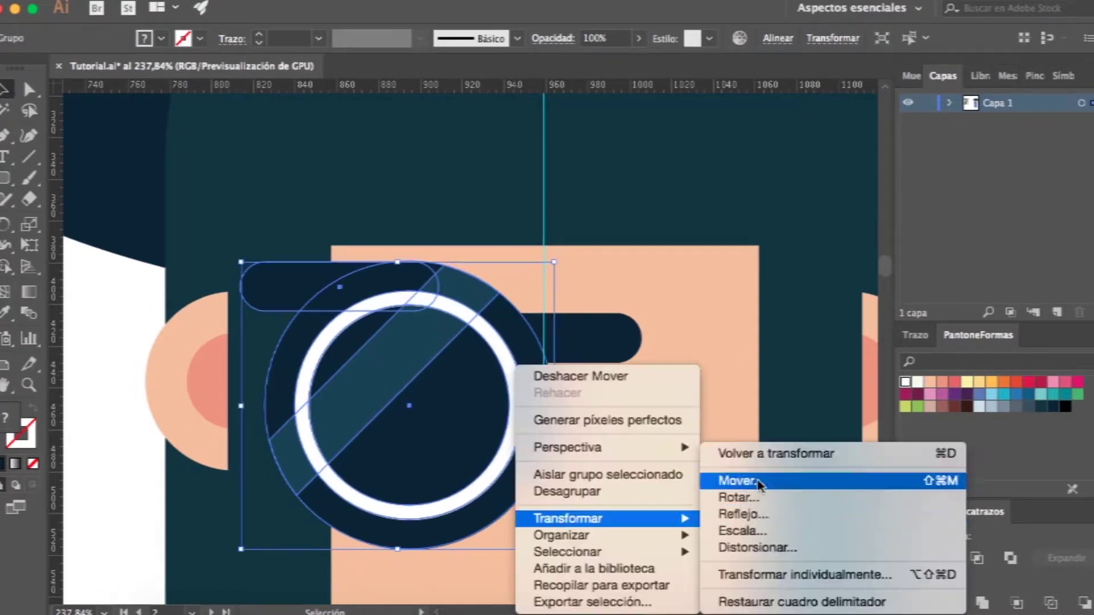
pyautogui.click(726, 517)
pyautogui.moveTo(452, 428); pyautogui.dragTo(745, 440)
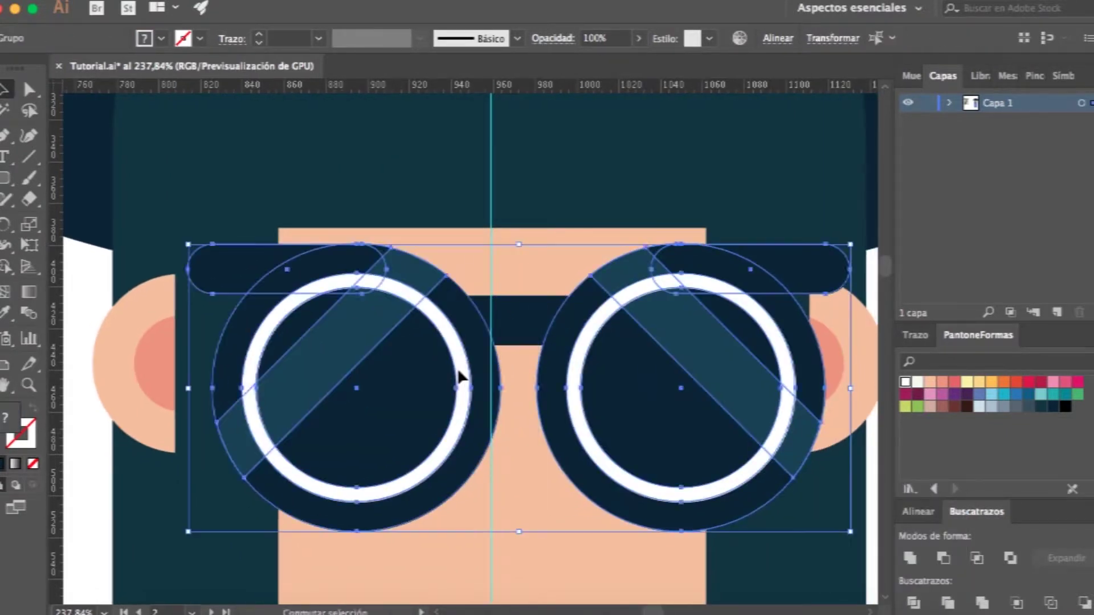
pyautogui.doubleClick(738, 383)
pyautogui.doubleClick(532, 513)
pyautogui.keyDown('shift'); pyautogui.click(464, 420); pyautogui.keyUp('shift')
pyautogui.moveTo(498, 422); pyautogui.dragTo(469, 422)
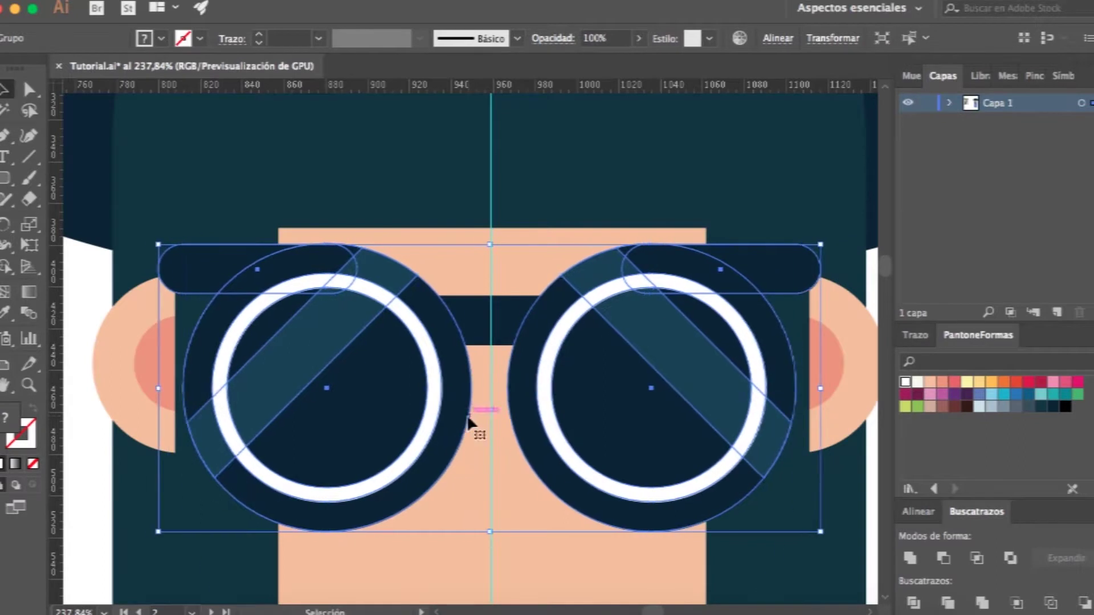
pyautogui.scroll(-2, 469, 422)
pyautogui.scroll(-3, 81, 455)
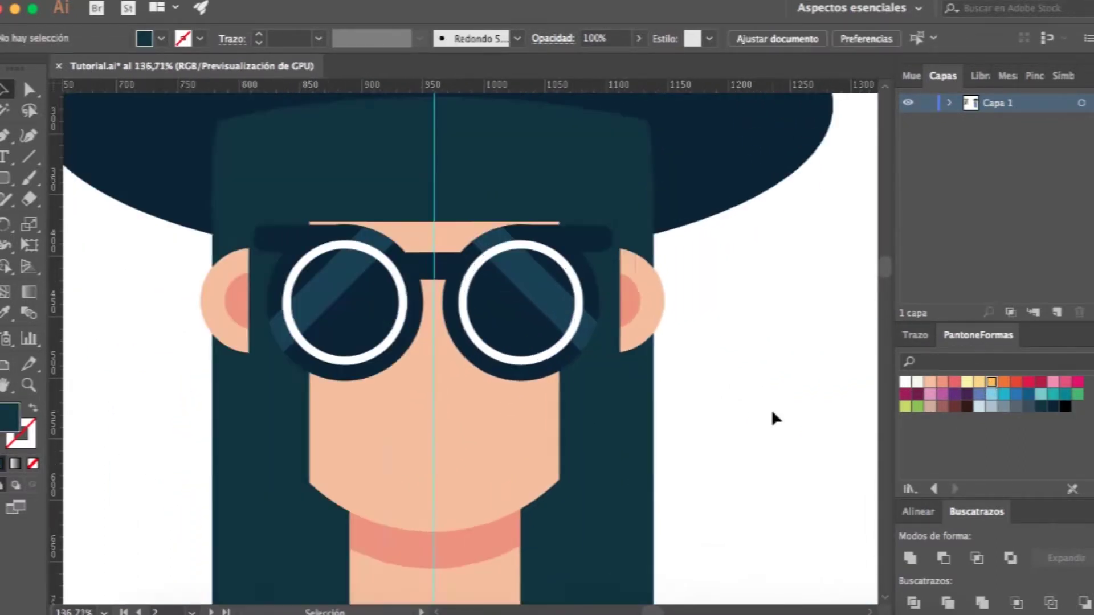
# Set the new shape to 22% opacity, unite it, and bring it to the front
pyautogui.click(640, 38)
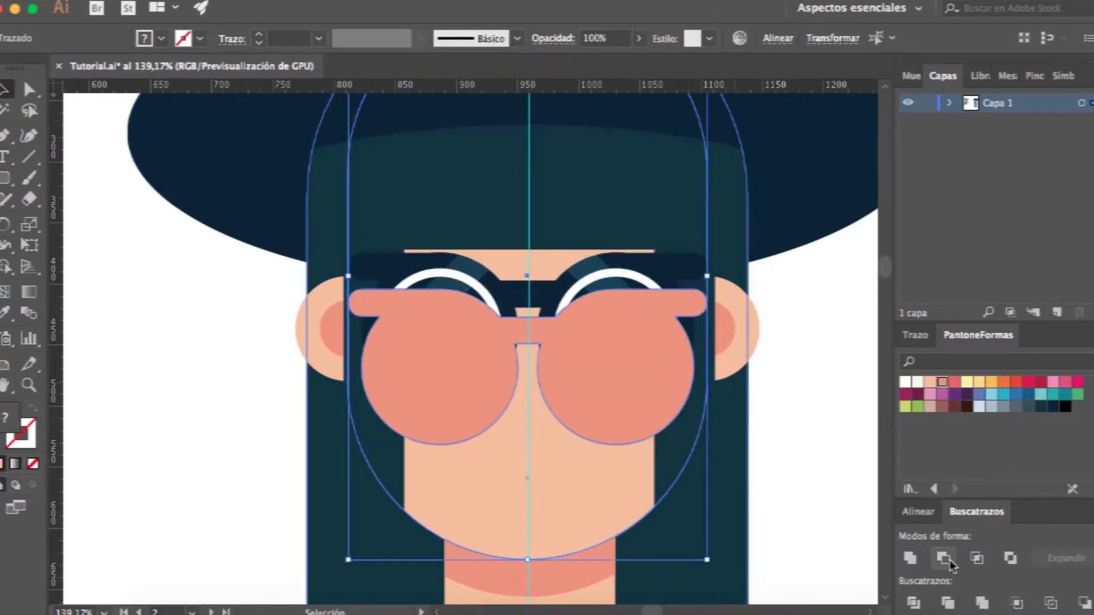
pyautogui.click(941, 550)
pyautogui.rightClick(687, 458)
pyautogui.click(906, 520)
pyautogui.doubleClick(622, 414)
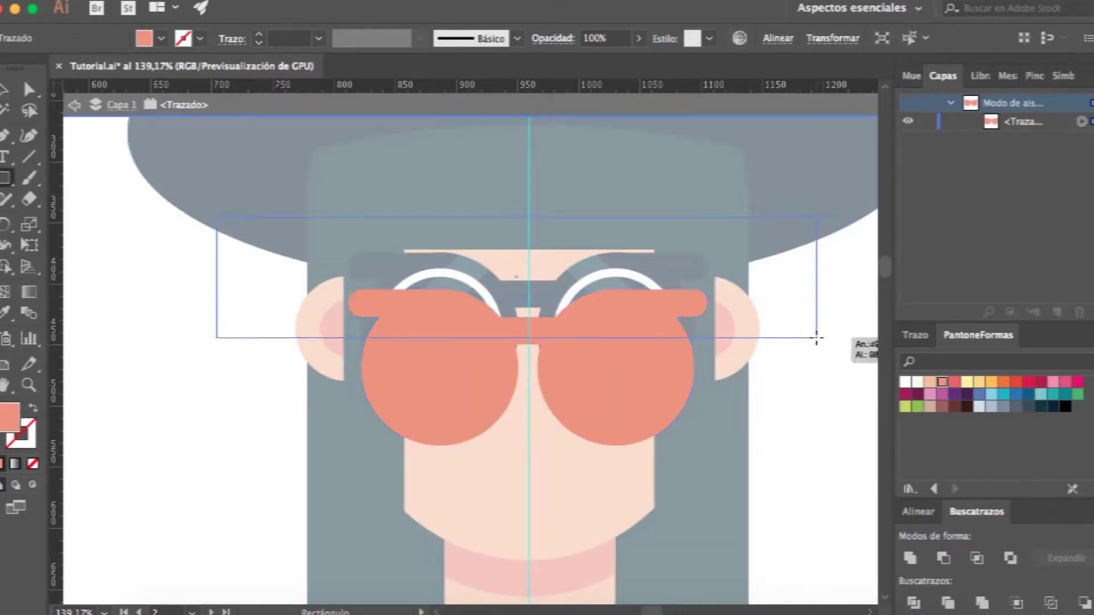
pyautogui.doubleClick(794, 430)
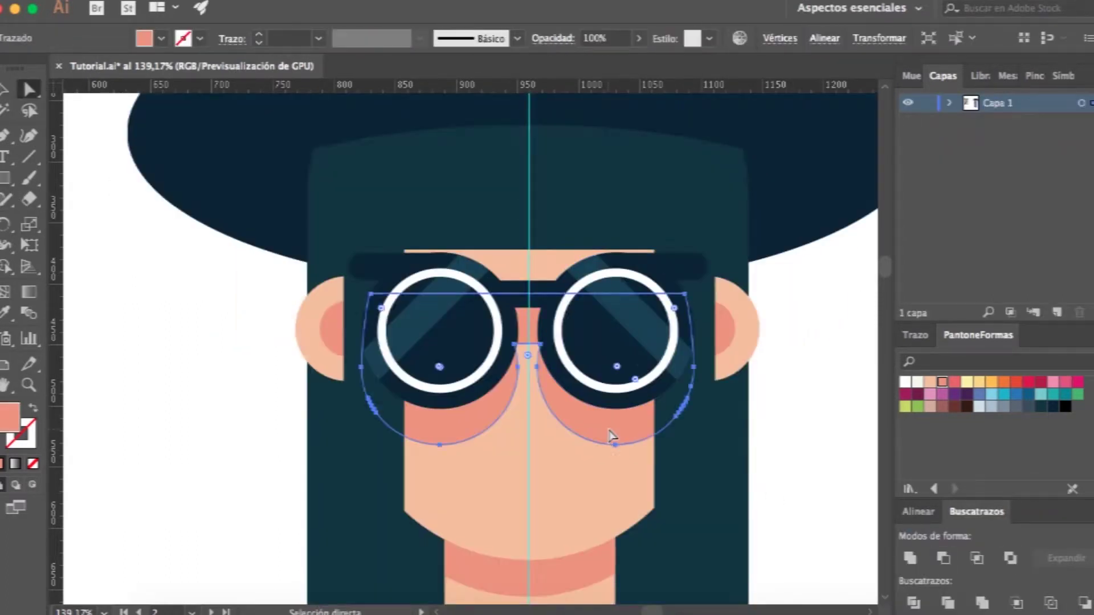
# Cut the shapes into a faint crescent shadow with Minus Front, then flatten the hat brim
pyautogui.press('v')
pyautogui.scroll(1, 520, 453)
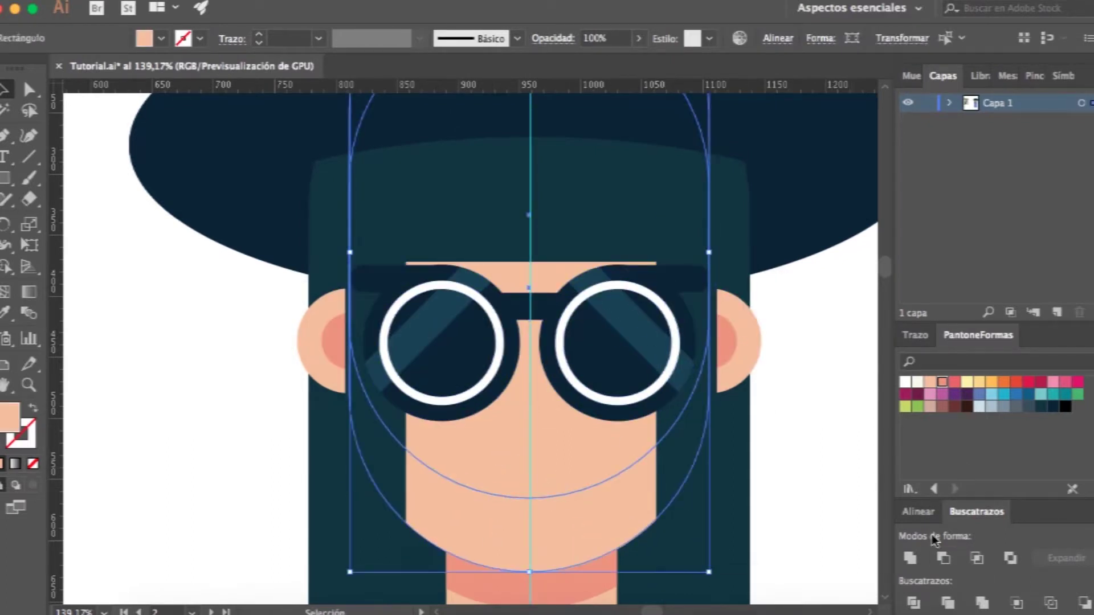
pyautogui.click(944, 558)
pyautogui.click(245, 446)
pyautogui.scroll(-2, 245, 446)
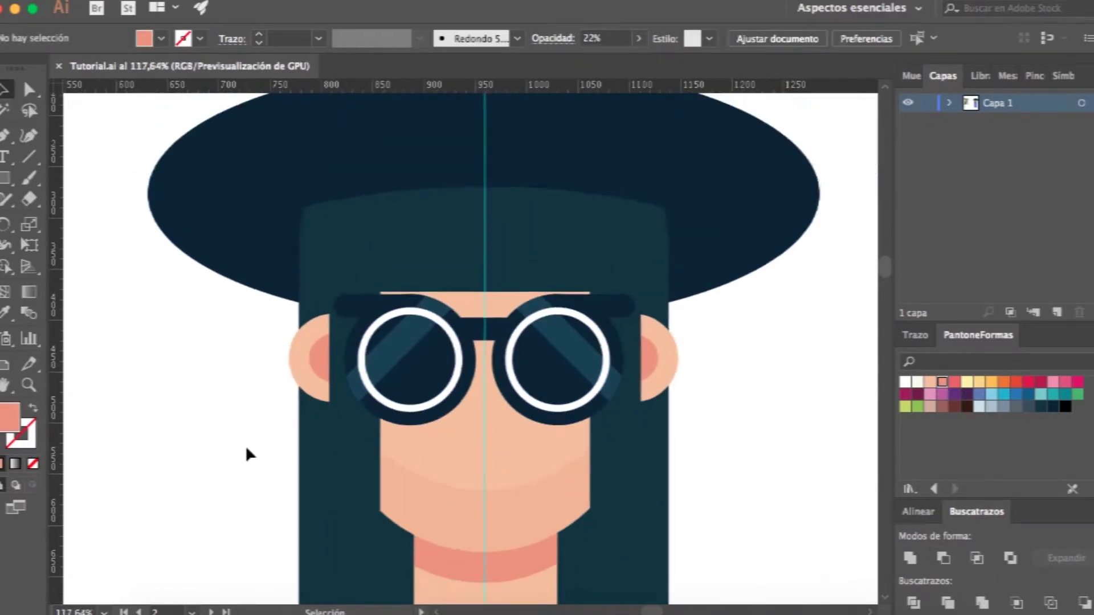
pyautogui.click(725, 259)
pyautogui.moveTo(725, 259); pyautogui.dragTo(660, 166)
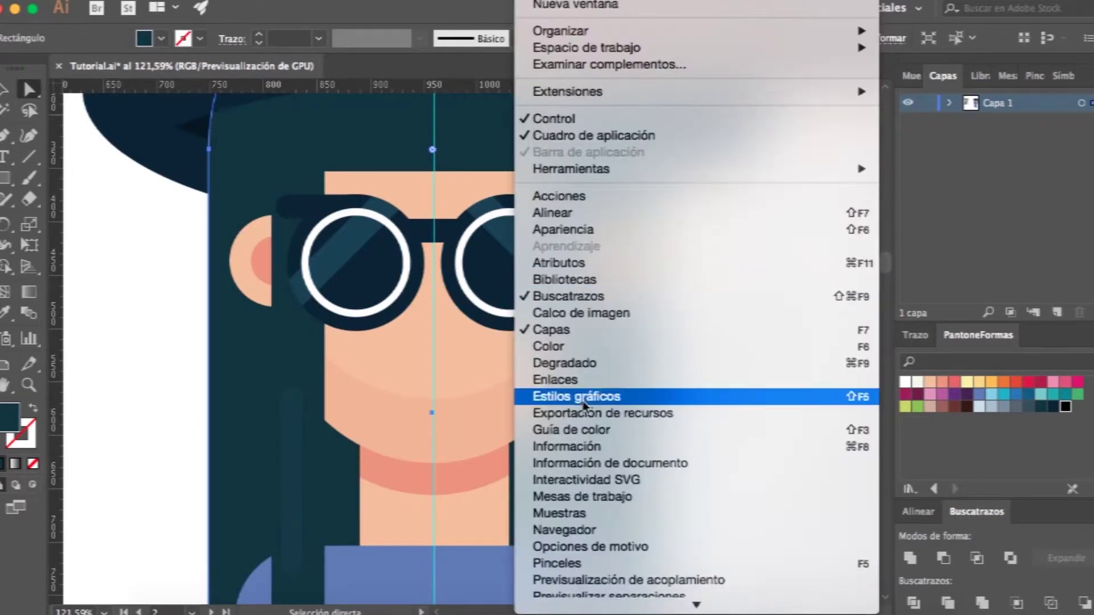
# Give the hair a 90° cyan-to-transparent linear gradient and raise its fade with the Gradient tool
pyautogui.click(564, 360)
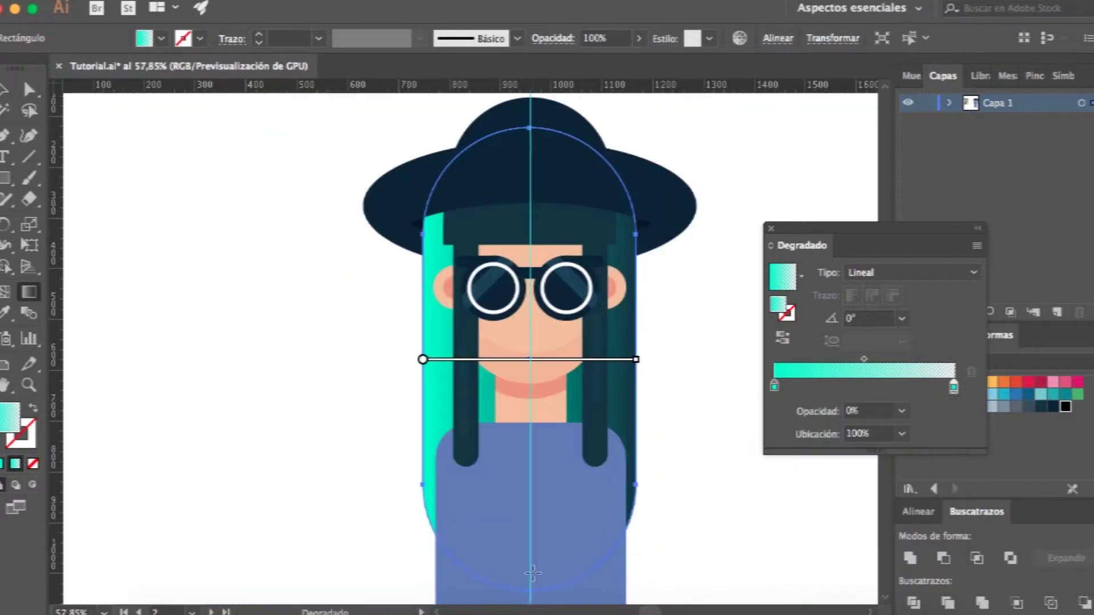
pyautogui.moveTo(533, 573); pyautogui.dragTo(530, 455)
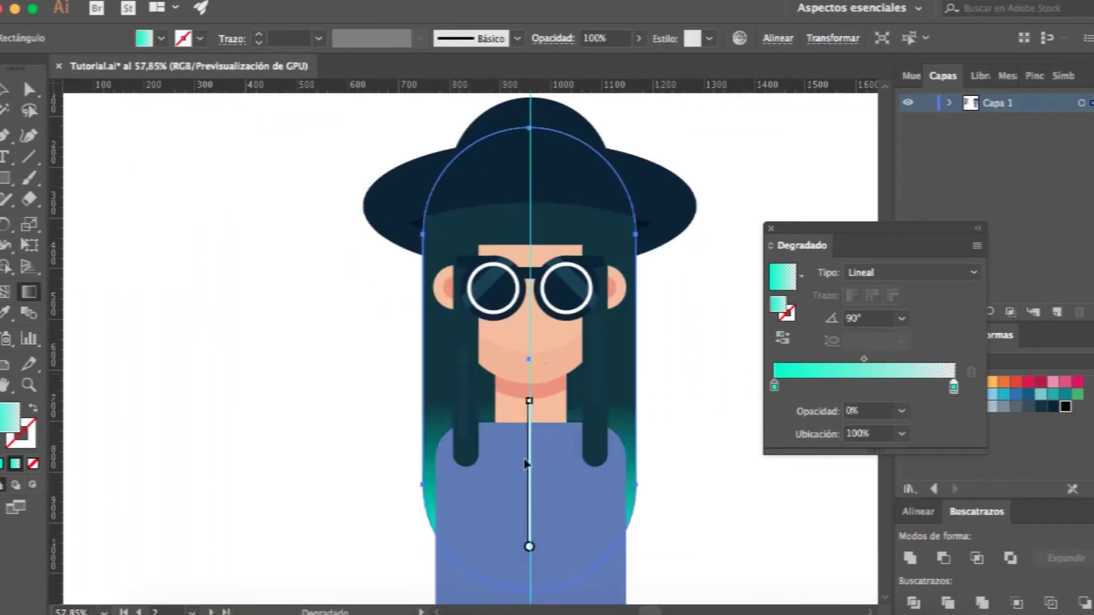
pyautogui.press('g')
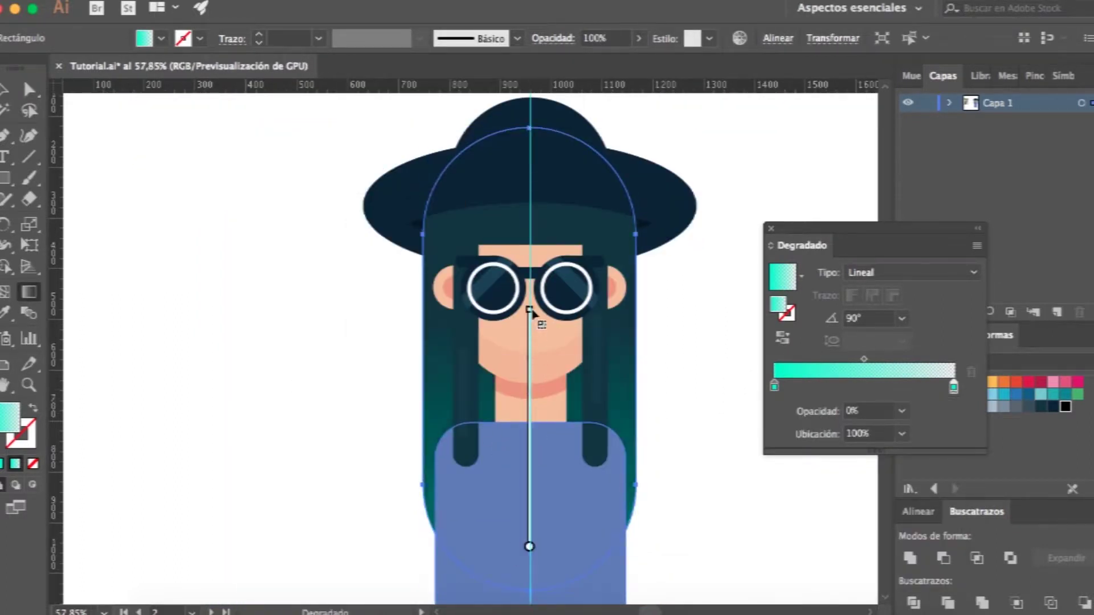
pyautogui.moveTo(792, 228); pyautogui.dragTo(911, 188)
pyautogui.scroll(3, 532, 308)
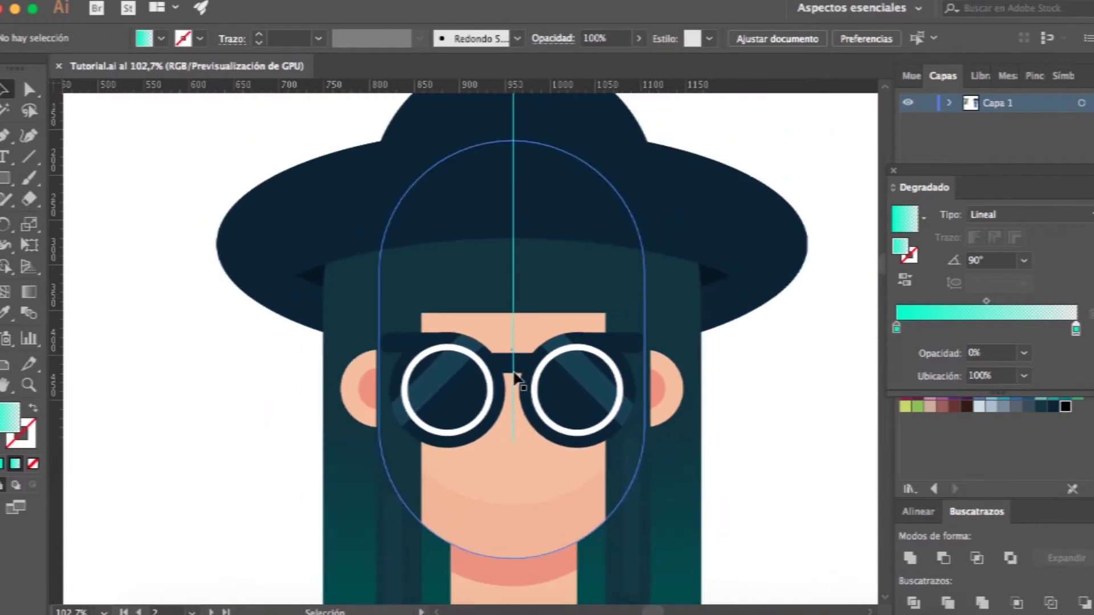
pyautogui.scroll(-3, 536, 305)
pyautogui.scroll(-2, 313, 488)
pyautogui.hscroll(-5, 222, 379)
pyautogui.hscroll(6, 501, 344)
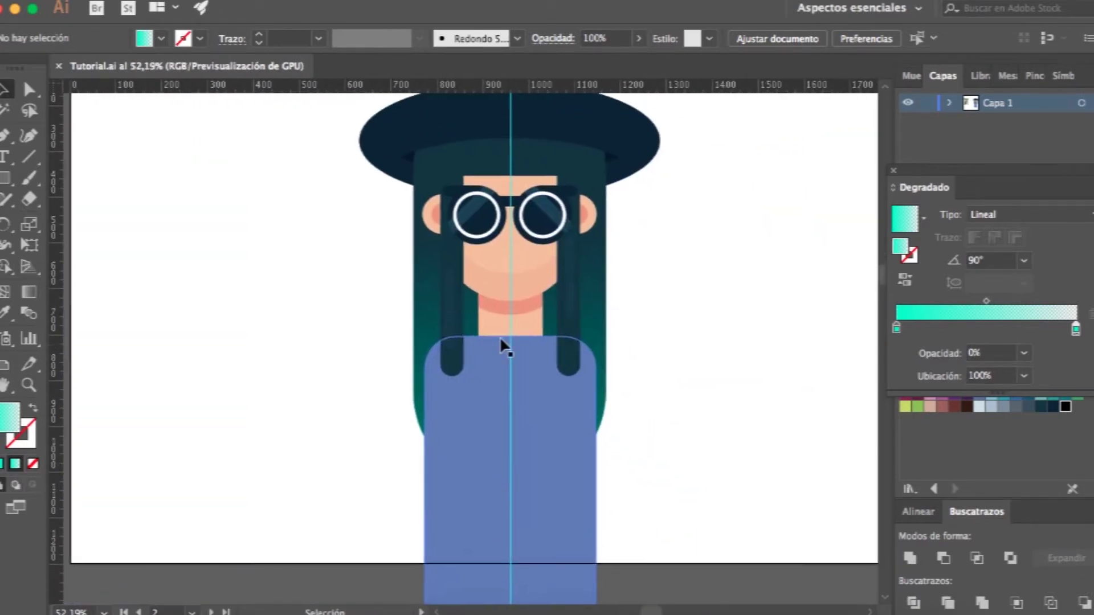
# Make the shirt yellow and add a light blue rounded phone bar on the chest
pyautogui.click(692, 479)
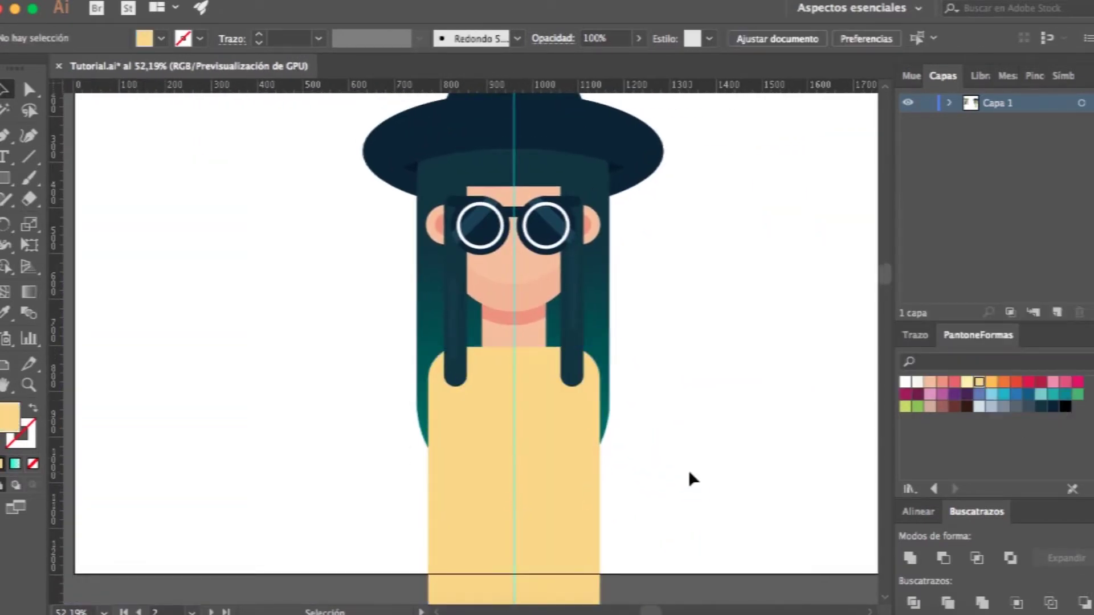
pyautogui.moveTo(285, 233); pyautogui.dragTo(321, 481)
pyautogui.scroll(4, 583, 508)
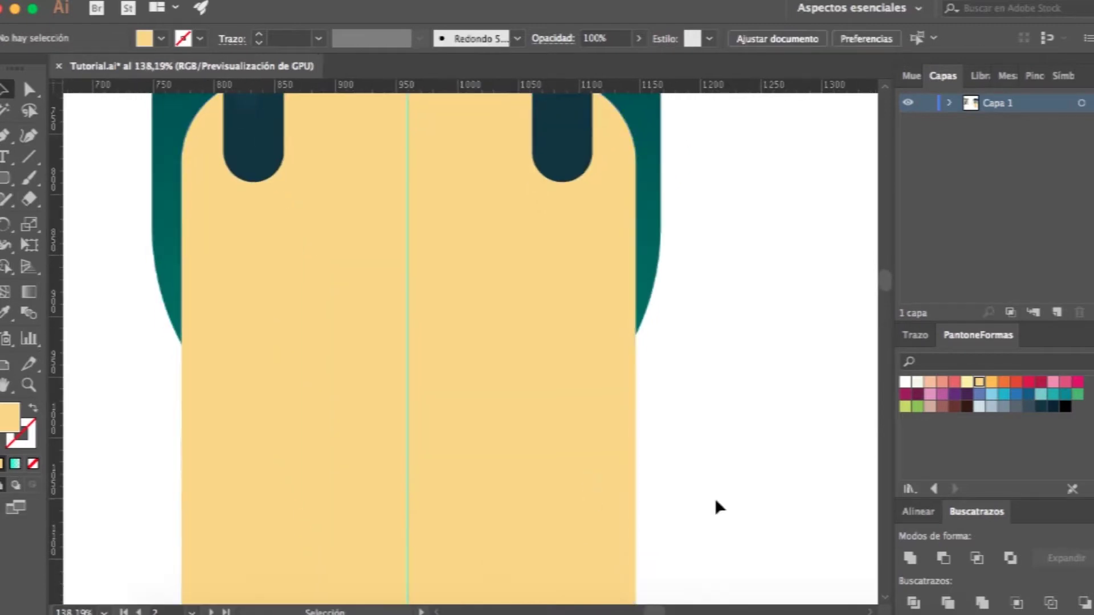
pyautogui.click(979, 406)
pyautogui.click(811, 418)
pyautogui.scroll(2, 811, 417)
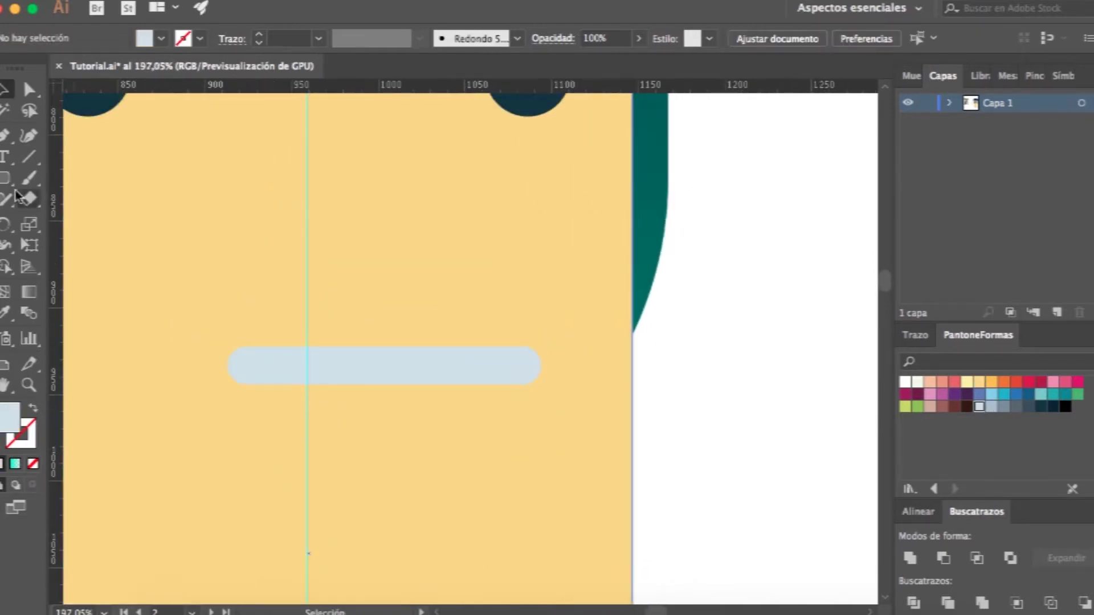
# Add a peach finger bar and a half-circle palm below the phone
pyautogui.moveTo(576, 434); pyautogui.dragTo(578, 446)
pyautogui.click(930, 381)
pyautogui.click(735, 453)
pyautogui.moveTo(535, 482); pyautogui.dragTo(638, 587)
pyautogui.press('m')
pyautogui.moveTo(298, 264); pyautogui.dragTo(721, 452)
pyautogui.click(943, 558)
# Draw a curved peach thumb path with a 37 pt stroke
pyautogui.press('p')
pyautogui.moveTo(460, 289); pyautogui.dragTo(447, 250)
pyautogui.click(33, 410)
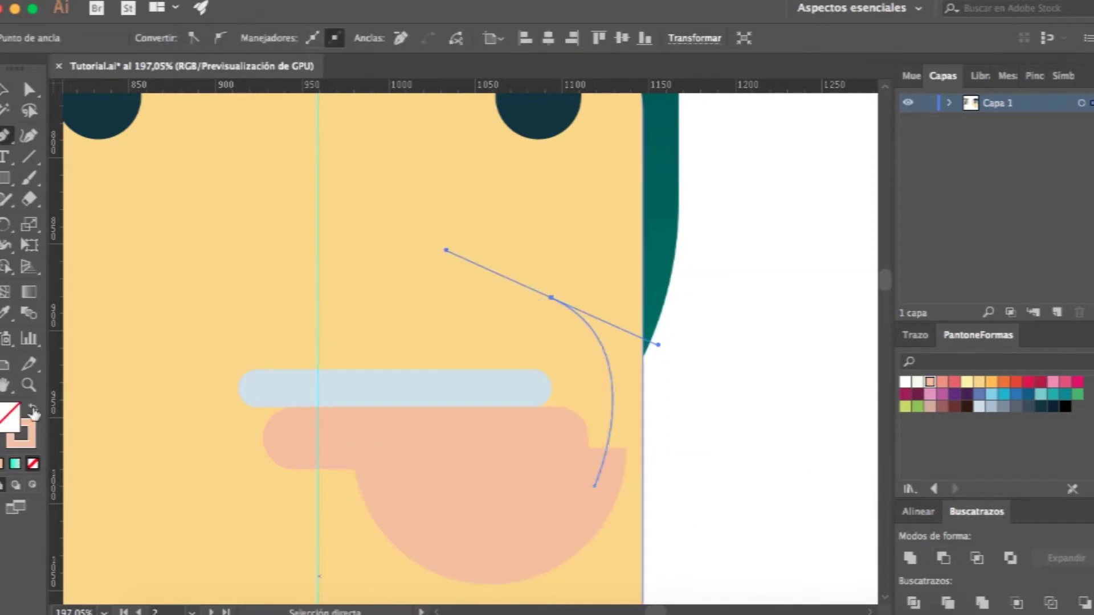
pyautogui.write('37')
pyautogui.press('Return')
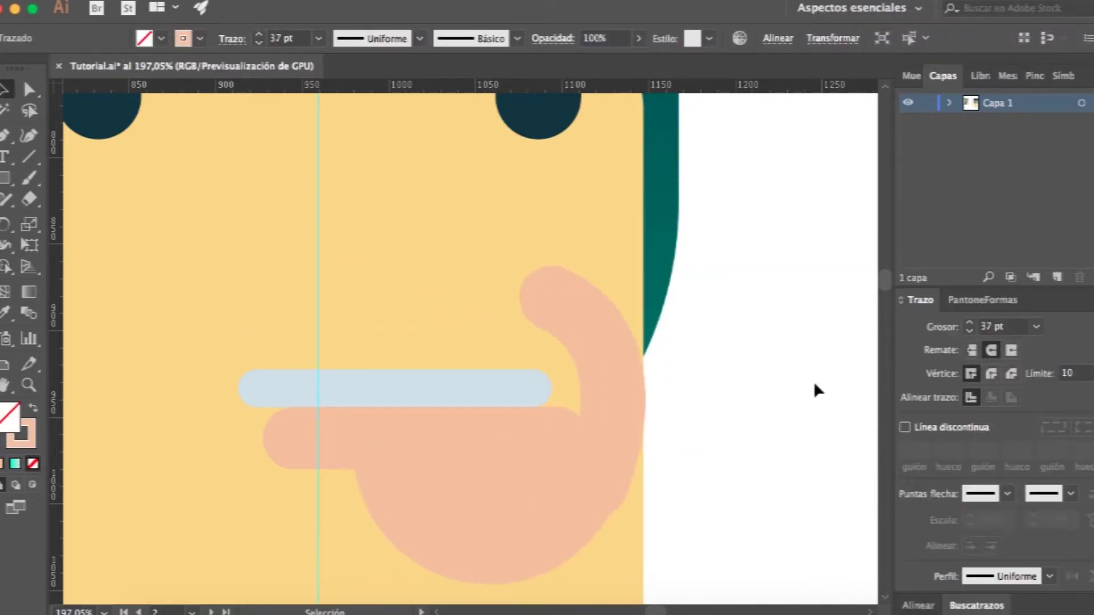
pyautogui.press('Left')
pyautogui.press('Left')
pyautogui.press('Left')
pyautogui.press('Left')
pyautogui.press('Left')
# Bring the light blue phone bar in front of the hand
pyautogui.click(552, 516)
pyautogui.click(682, 488)
pyautogui.rightClick(482, 390)
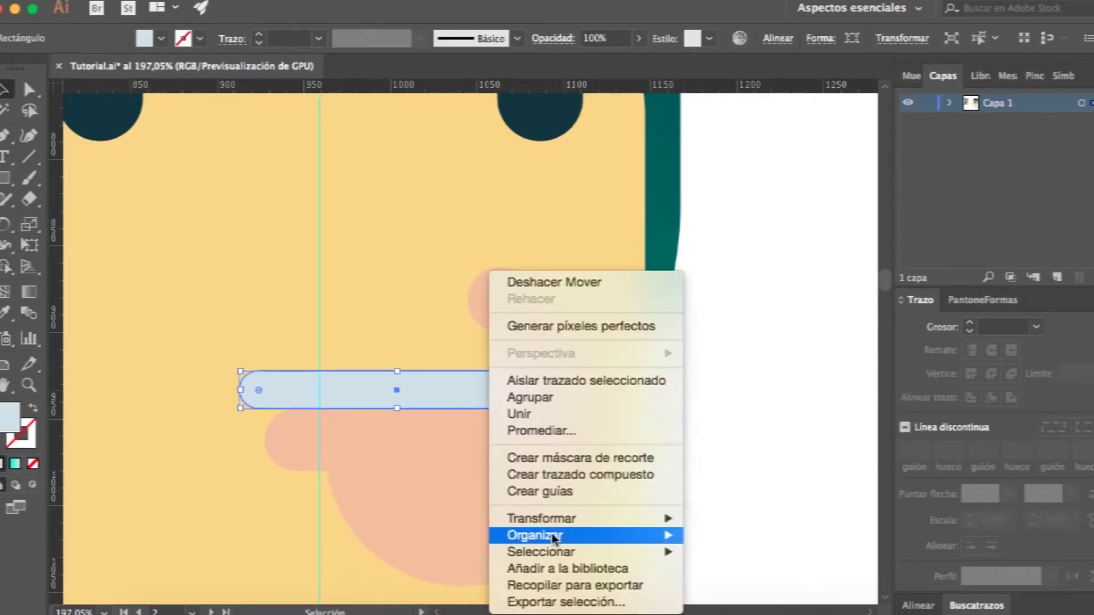
pyautogui.click(718, 532)
pyautogui.click(580, 389)
pyautogui.click(518, 498)
pyautogui.doubleClick(540, 345)
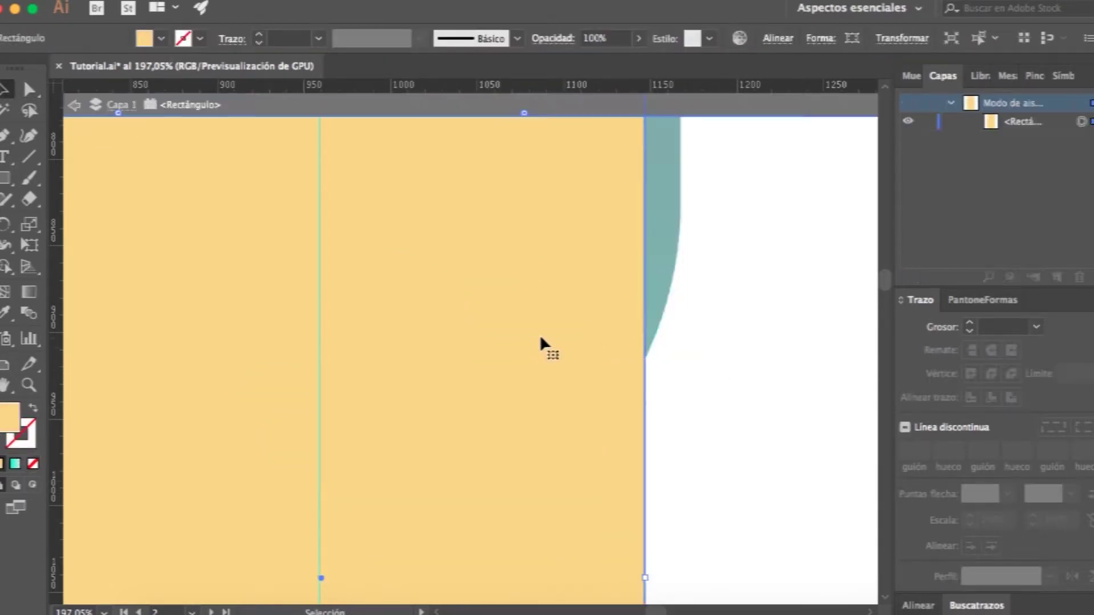
pyautogui.click(566, 399)
# Expand the thumb stroke into a filled shape and colour the small screen bar blue-grey
pyautogui.click(272, 3)
pyautogui.click(547, 373)
pyautogui.click(778, 457)
pyautogui.scroll(10, 778, 457)
pyautogui.scroll(5, 629, 189)
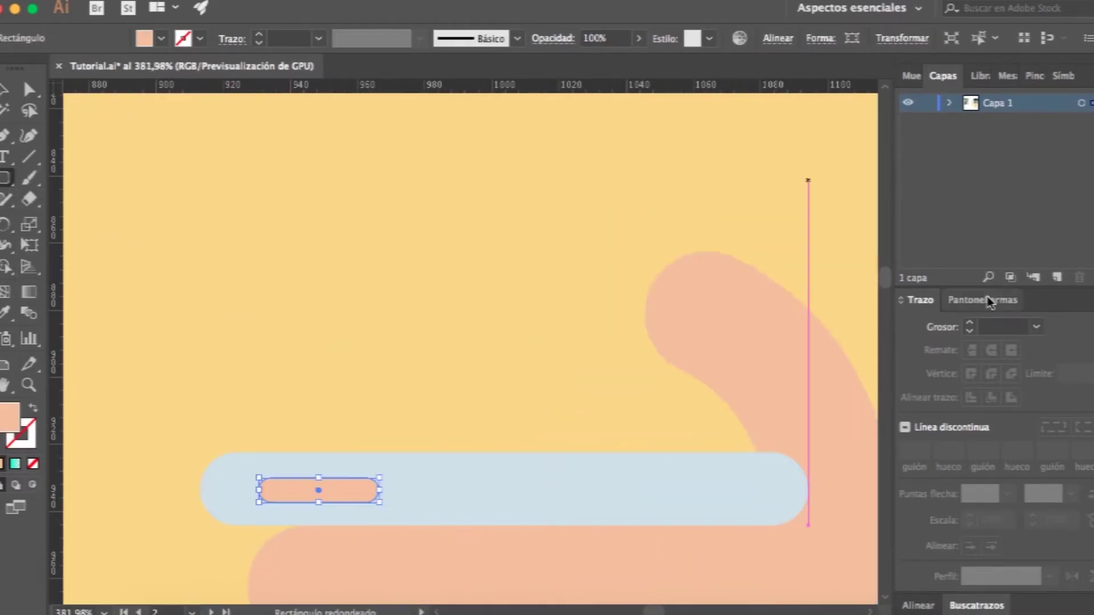
pyautogui.click(982, 300)
pyautogui.click(992, 501)
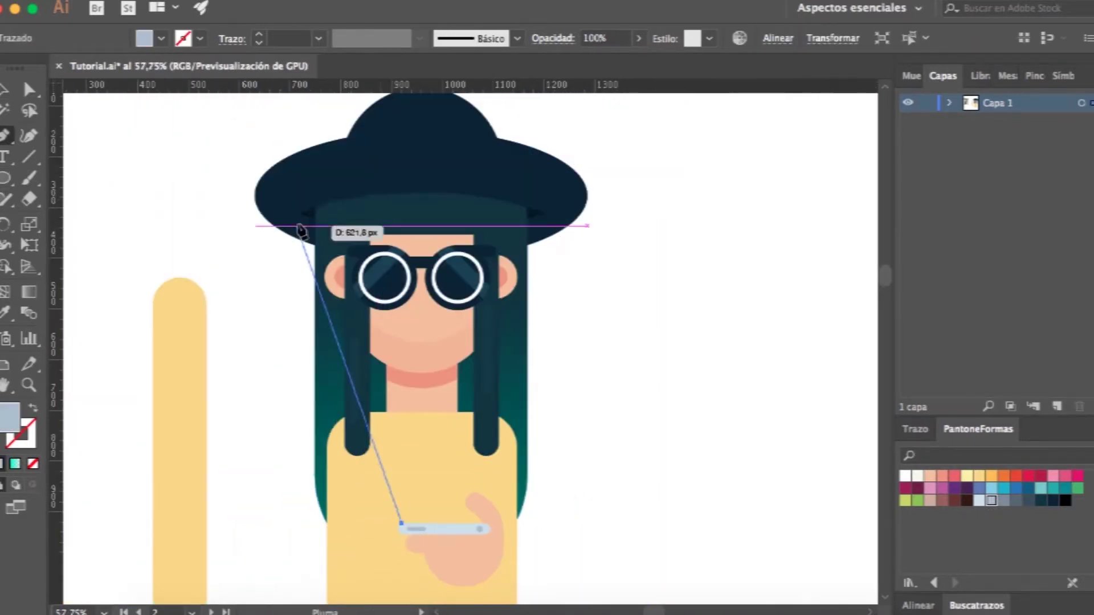
# Close the light beam shape down at the phone and set its opacity to 37%
pyautogui.click(654, 140)
pyautogui.scroll(3, 667, 240)
pyautogui.click(540, 533)
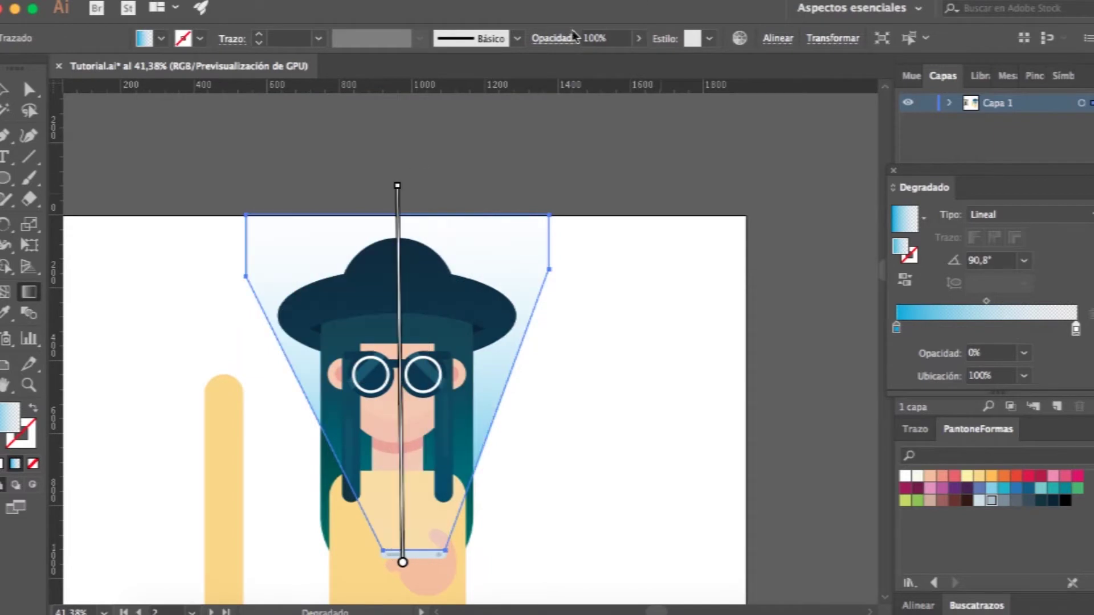
pyautogui.click(574, 37)
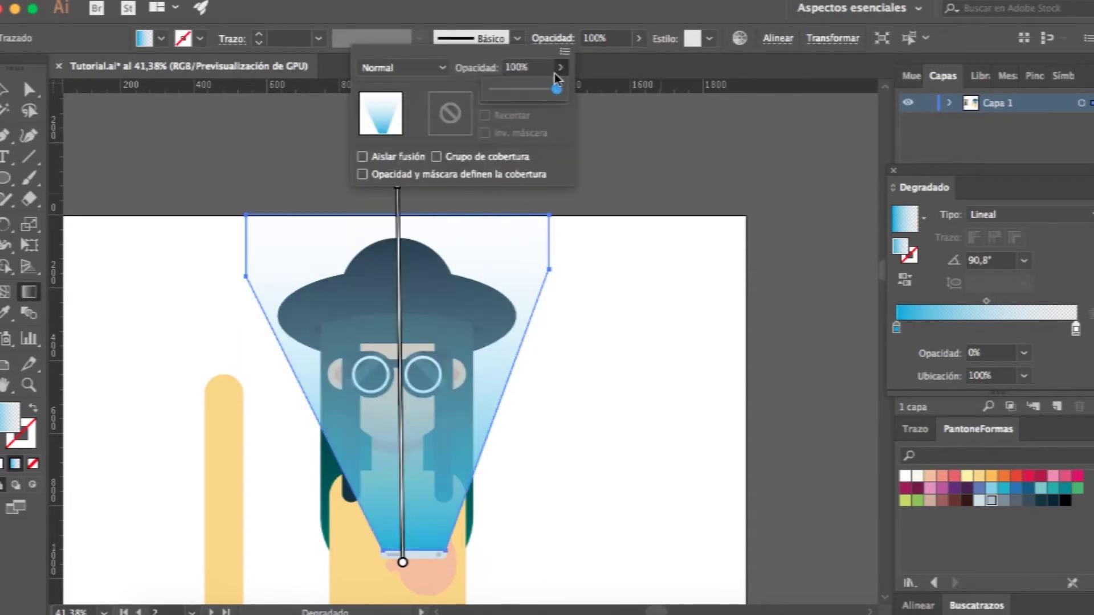
pyautogui.write('37')
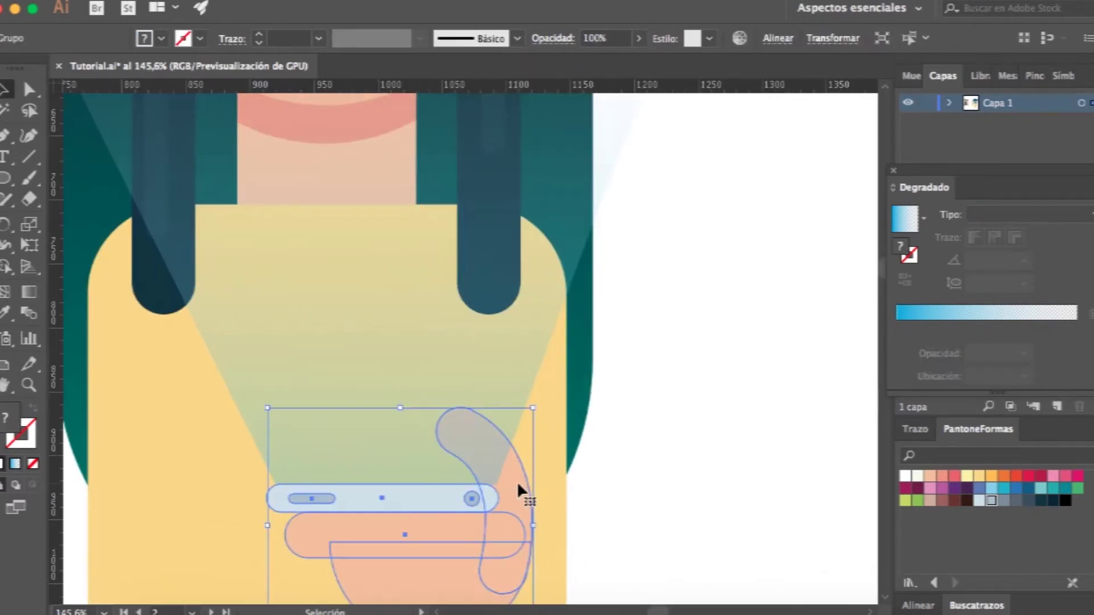
# Ungroup the phone and hand group
pyautogui.doubleClick(520, 488)
pyautogui.rightClick(481, 508)
pyautogui.click(562, 492)
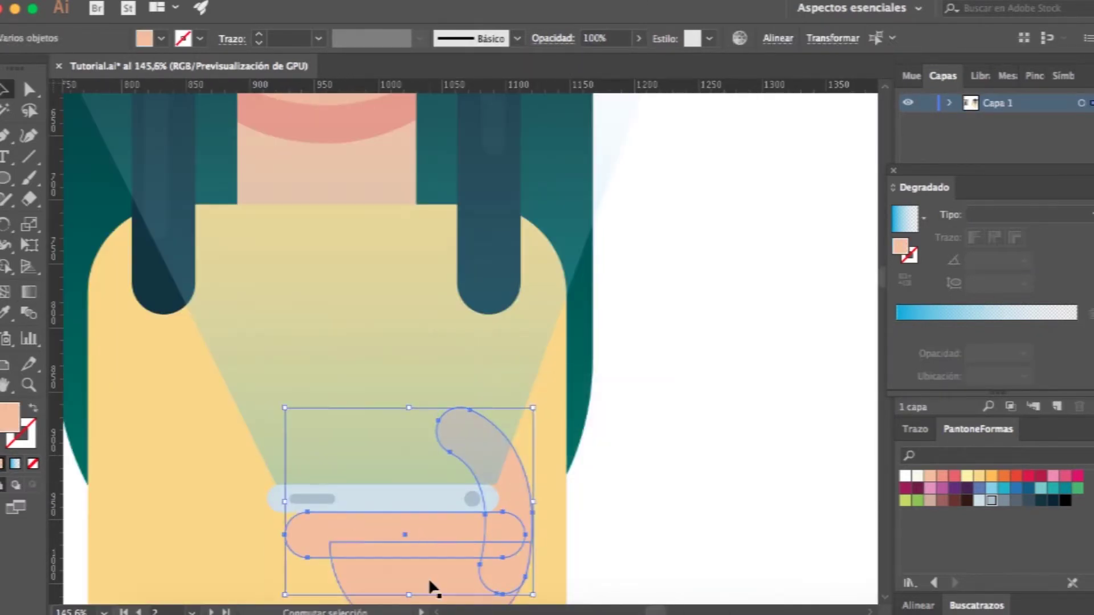
pyautogui.scroll(2, 487, 495)
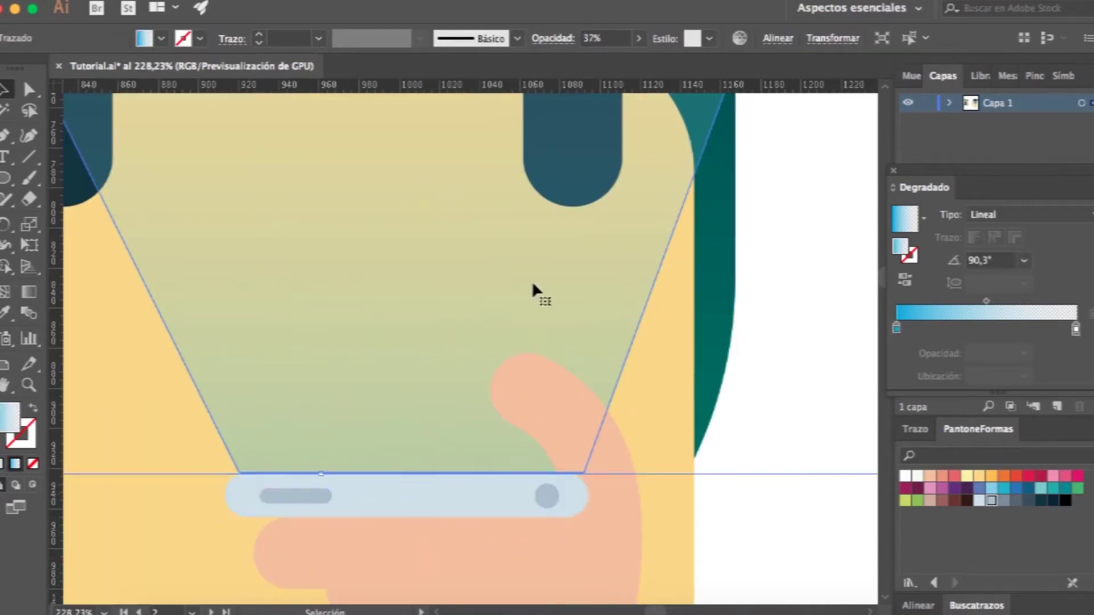
pyautogui.click(744, 513)
# Slant the yellow arm bar and move it beside the body
pyautogui.press('a')
pyautogui.scroll(5, 317, 478)
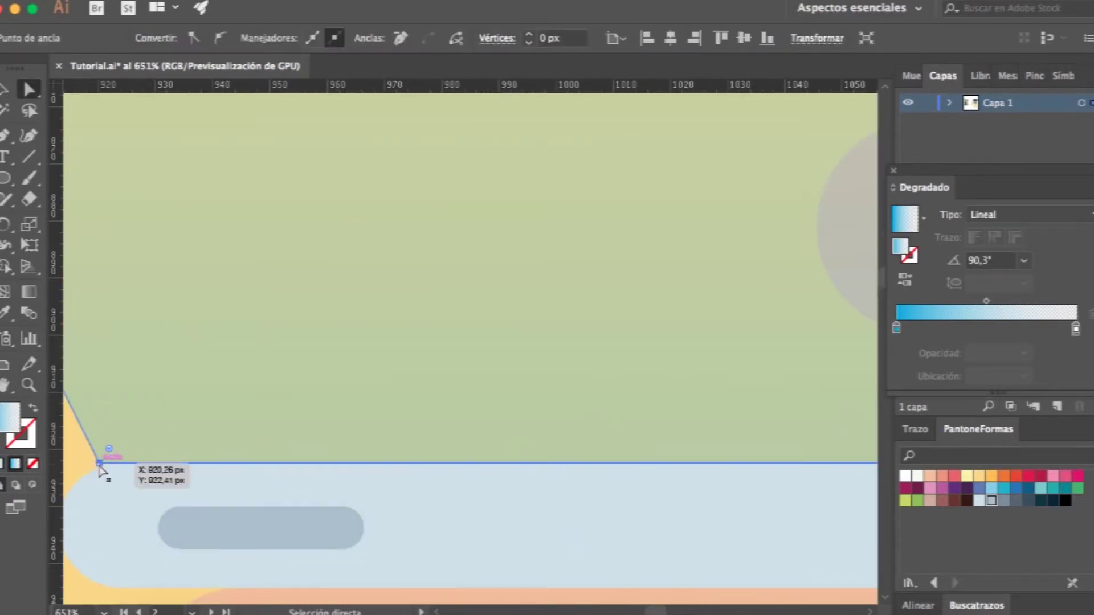
pyautogui.press('v')
pyautogui.scroll(-7, 653, 400)
pyautogui.scroll(-4, 653, 400)
pyautogui.moveTo(364, 409); pyautogui.dragTo(356, 376)
pyautogui.moveTo(334, 433); pyautogui.dragTo(664, 498)
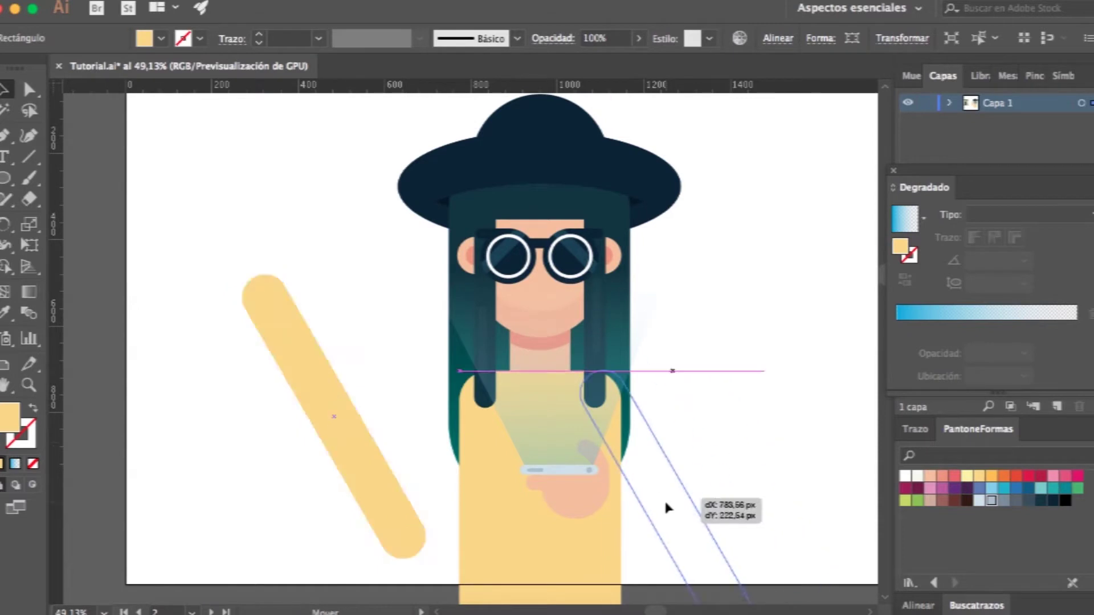
# Send the arm bar behind the figure
pyautogui.scroll(2, 665, 498)
pyautogui.rightClick(591, 466)
pyautogui.click(808, 555)
pyautogui.scroll(-1, 603, 379)
# Recolour the arm bar orange and nudge it slightly sideways
pyautogui.click(602, 379)
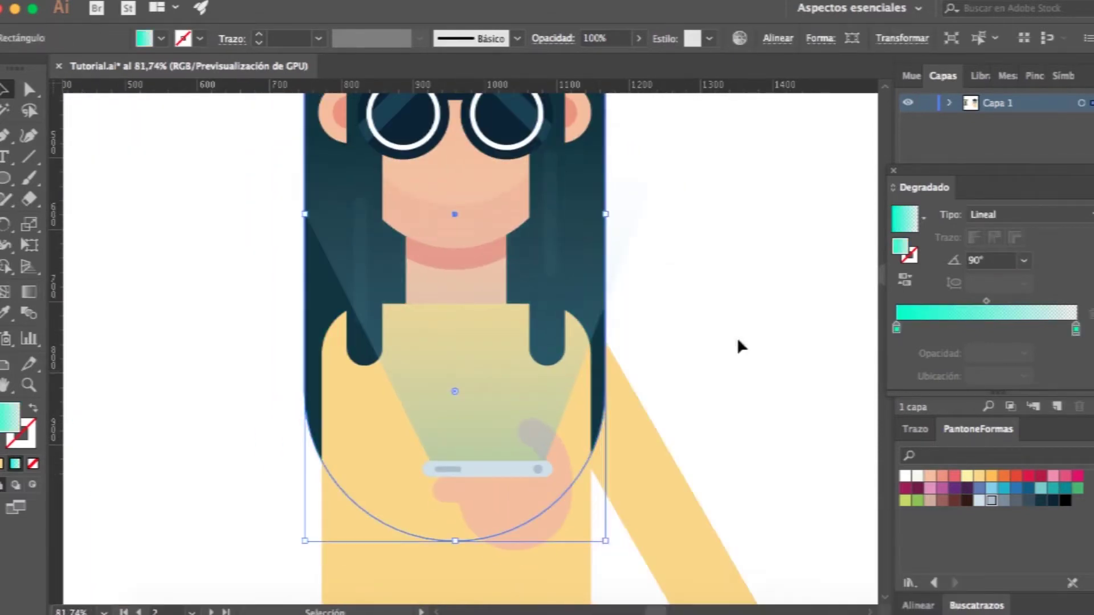
pyautogui.click(736, 337)
pyautogui.scroll(-1, 358, 402)
pyautogui.rightClick(385, 358)
pyautogui.click(664, 450)
pyautogui.scroll(2, 664, 451)
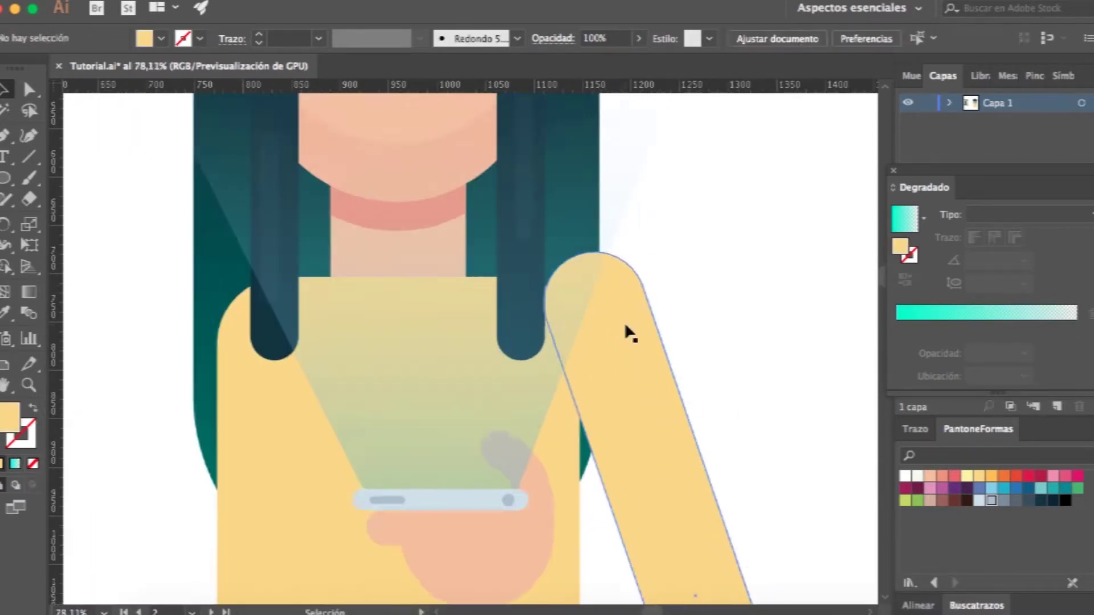
pyautogui.click(654, 344)
pyautogui.click(991, 475)
pyautogui.scroll(3, 625, 394)
pyautogui.moveTo(568, 347); pyautogui.dragTo(574, 347)
pyautogui.scroll(-3, 762, 386)
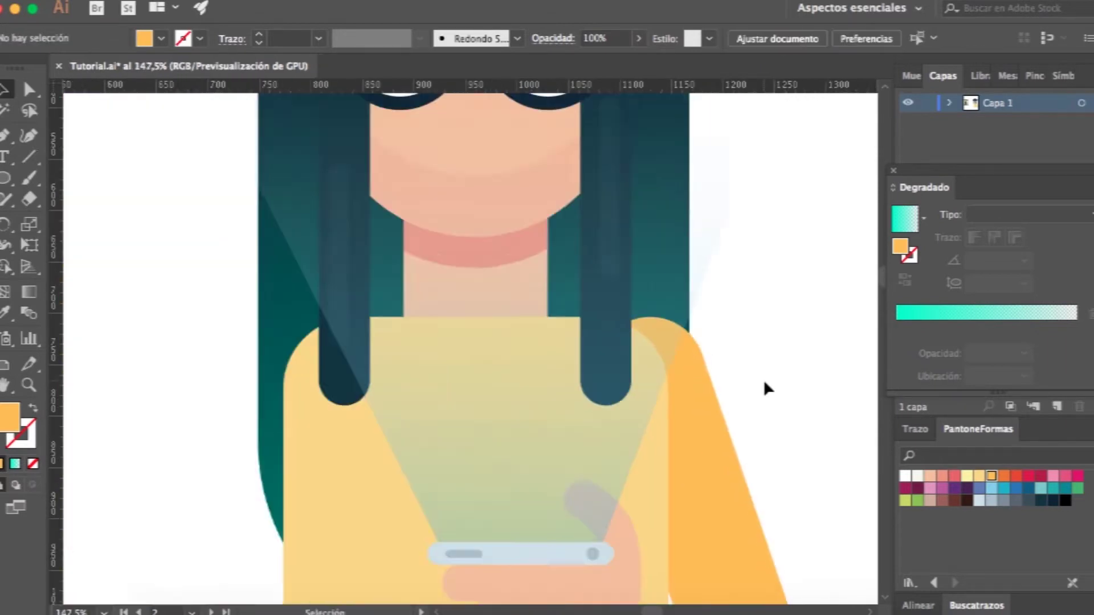
pyautogui.scroll(-3, 559, 494)
# Shorten the orange arm and rotate the lower arm about 45°
pyautogui.click(482, 538)
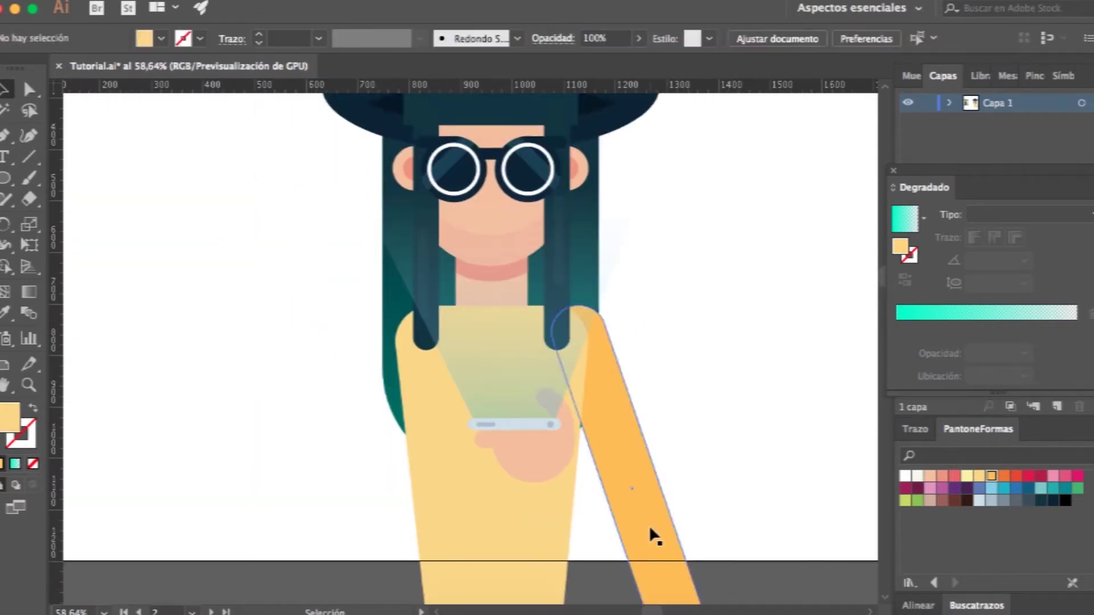
pyautogui.click(648, 526)
pyautogui.moveTo(614, 539)
pyautogui.mouseDown()
pyautogui.moveTo(589, 413)
pyautogui.moveTo(624, 425)
pyautogui.moveTo(684, 507)
pyautogui.moveTo(618, 409)
pyautogui.moveTo(604, 411)
pyautogui.mouseUp()
pyautogui.doubleClick(650, 496)
pyautogui.press('Escape')
pyautogui.scroll(5, 672, 432)
pyautogui.moveTo(701, 433)
pyautogui.mouseDown()
pyautogui.moveTo(674, 380)
pyautogui.moveTo(727, 375)
pyautogui.mouseUp()
pyautogui.scroll(-5, 690, 447)
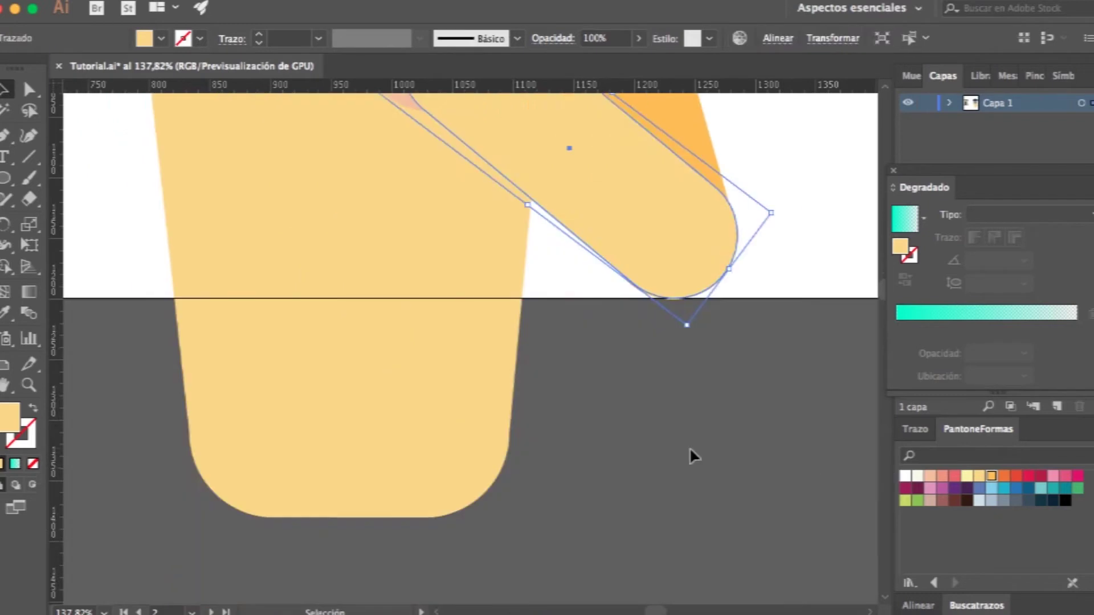
# Place a mirrored copy of the arm on the left side
pyautogui.scroll(8, 513, 456)
pyautogui.click(431, 473)
pyautogui.scroll(-4, 684, 399)
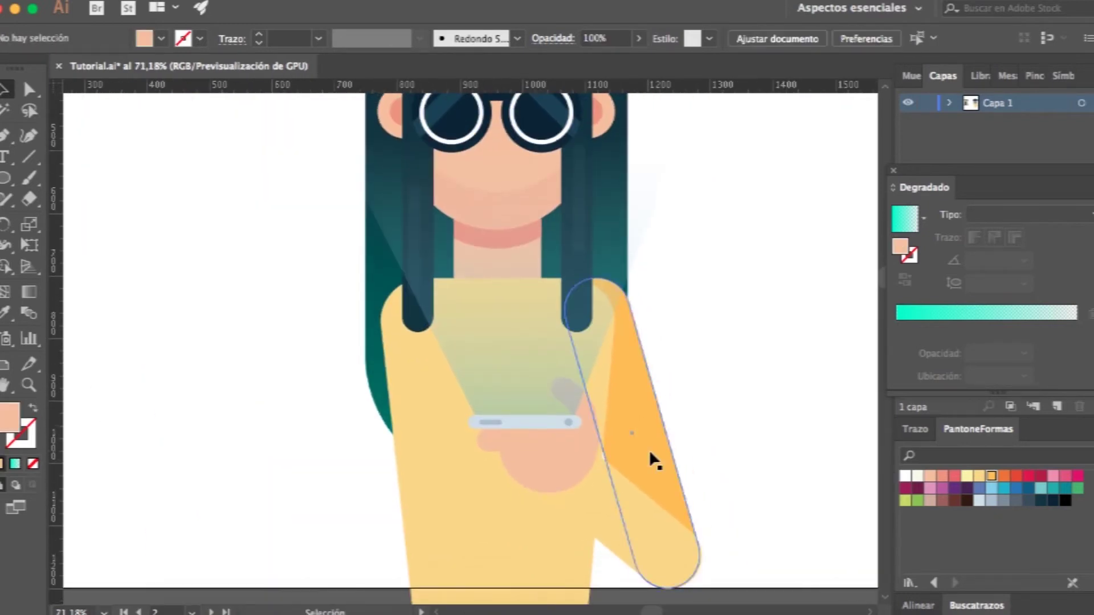
pyautogui.rightClick(644, 433)
pyautogui.moveTo(562, 518); pyautogui.dragTo(463, 379)
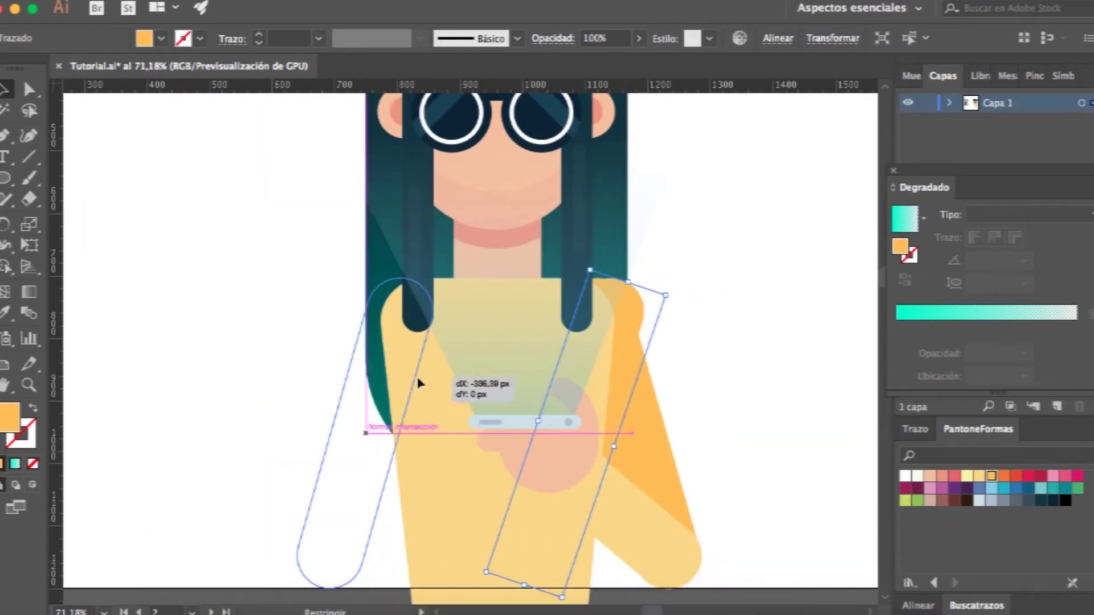
pyautogui.click(269, 409)
pyautogui.scroll(-3, 267, 410)
# Draw a rounded rectangle bar across the lower front arm
pyautogui.moveTo(6, 177); pyautogui.dragTo(114, 198)
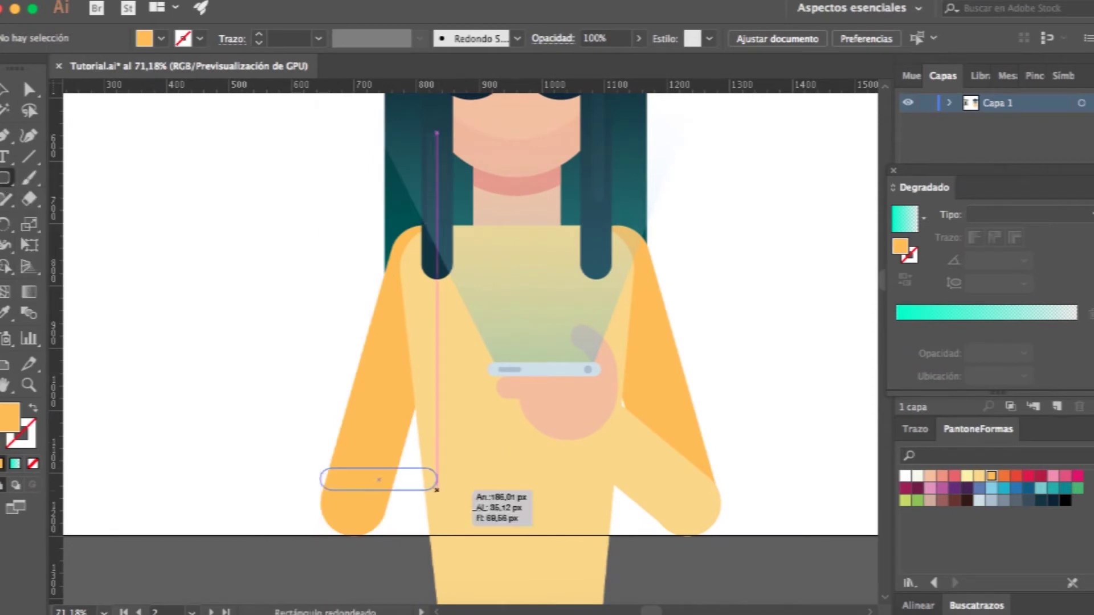
pyautogui.moveTo(592, 536); pyautogui.dragTo(592, 535)
pyautogui.press('v')
pyautogui.scroll(-3, 582, 532)
pyautogui.scroll(5, 837, 489)
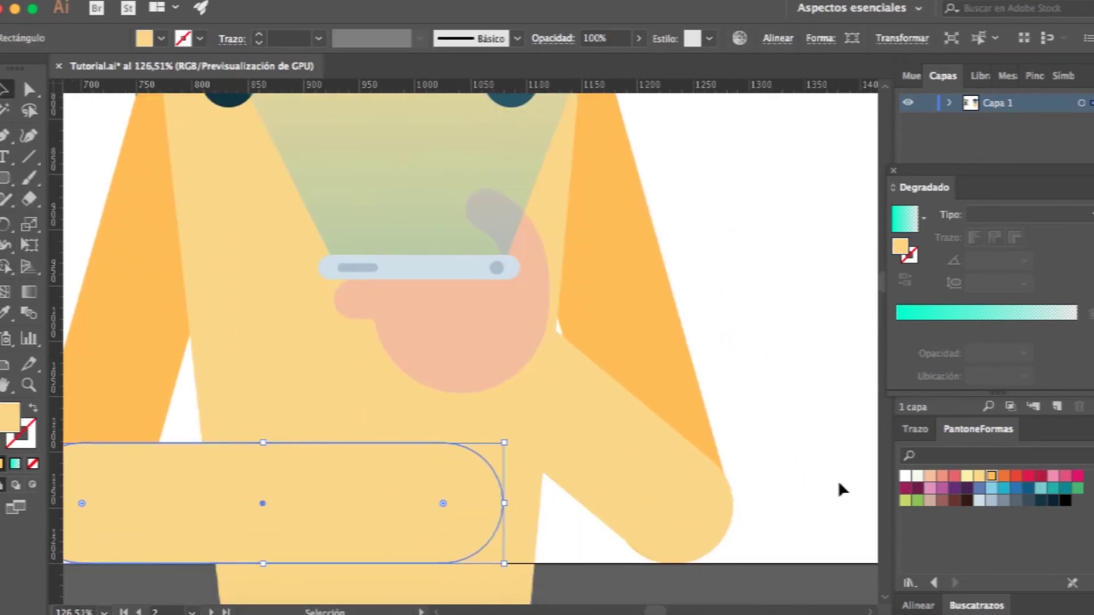
# Cut the peach hand shape with Pathfinder Minus Front and draw the watch strap across the wrist
pyautogui.doubleClick(397, 481)
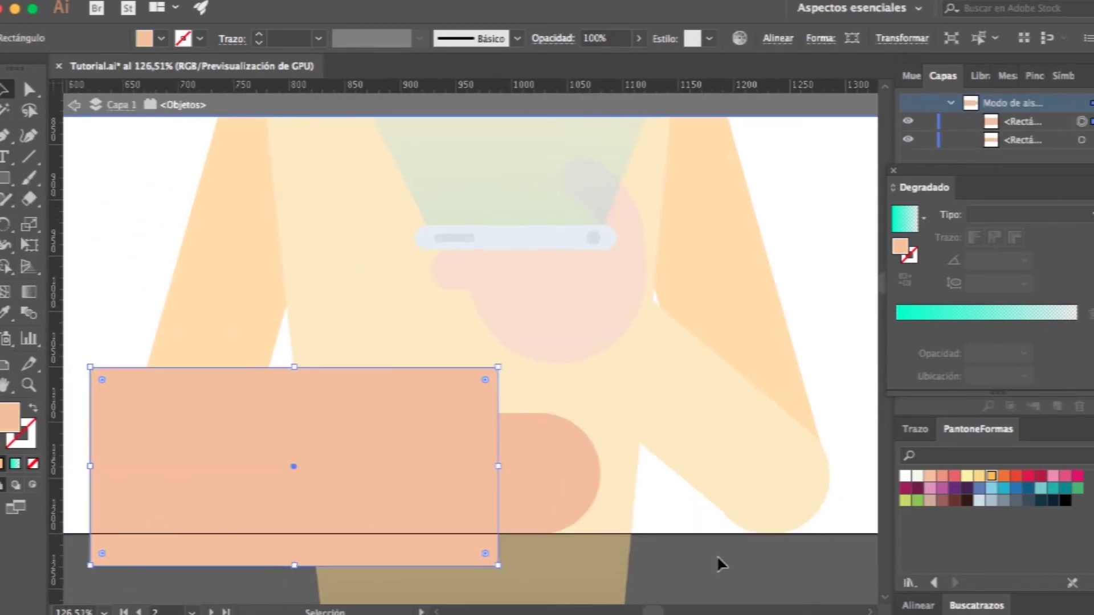
pyautogui.hotkey('ctrl', 'shift', 'F9')
pyautogui.click(937, 563)
pyautogui.press('Escape')
pyautogui.scroll(2, 272, 258)
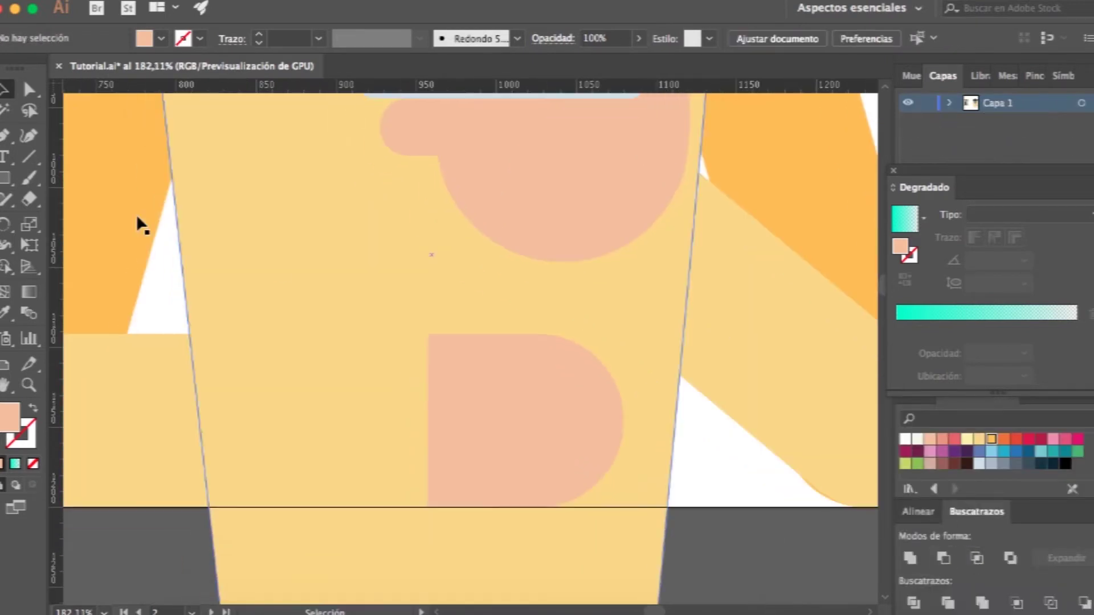
pyautogui.moveTo(429, 504); pyautogui.dragTo(428, 506)
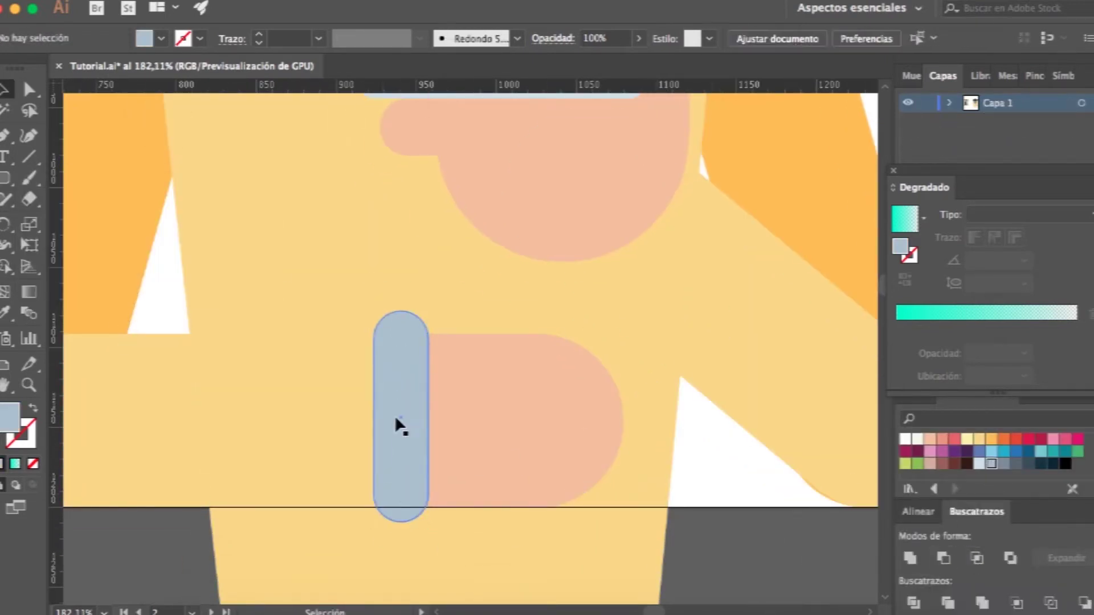
pyautogui.doubleClick(468, 566)
# Draw a dark watch case circle on the strap with a smaller inner dial circle
pyautogui.press('Escape')
pyautogui.moveTo(402, 417); pyautogui.dragTo(461, 476)
pyautogui.press('i')
pyautogui.click(405, 395)
pyautogui.moveTo(402, 417); pyautogui.dragTo(457, 474)
pyautogui.scroll(2, 617, 508)
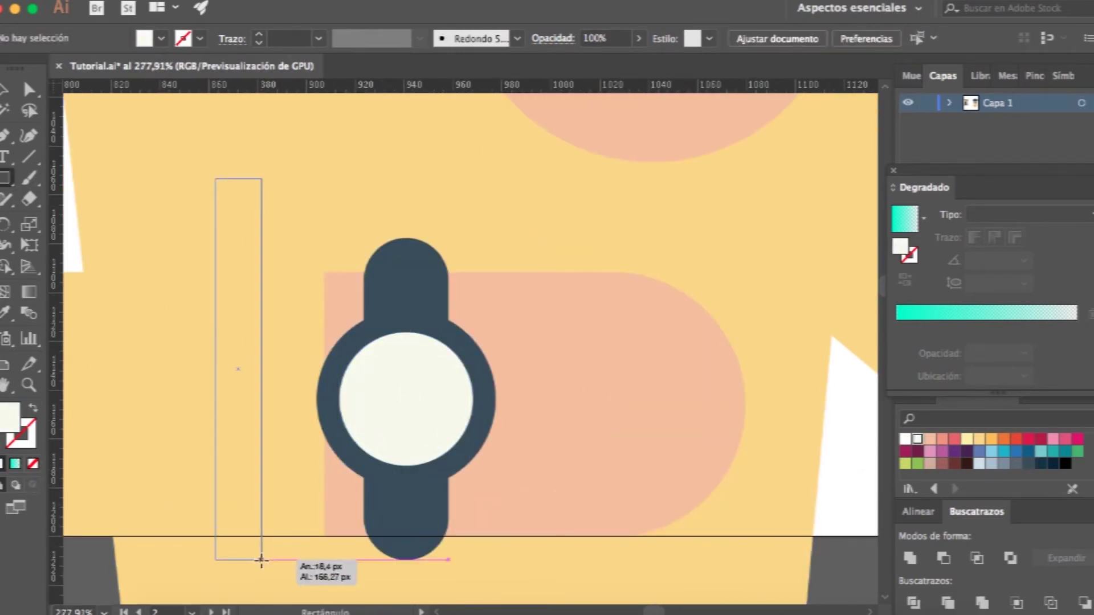
# Add two thin white glare stripes and give them a blend mode
pyautogui.moveTo(261, 560); pyautogui.dragTo(249, 570)
pyautogui.moveTo(238, 501); pyautogui.dragTo(273, 501)
pyautogui.moveTo(274, 374); pyautogui.dragTo(268, 374)
pyautogui.keyDown('shift'); pyautogui.click(233, 370); pyautogui.keyUp('shift')
pyautogui.click(552, 38)
pyautogui.click(411, 69)
pyautogui.click(399, 239)
# Rotate the stripes diagonally and clip them inside the white dial
pyautogui.moveTo(288, 367)
pyautogui.mouseDown()
pyautogui.moveTo(281, 399)
pyautogui.moveTo(433, 410)
pyautogui.mouseUp()
pyautogui.click(450, 436)
pyautogui.hotkey('ctrl', 'a')
pyautogui.hotkey('ctrl', '7')
pyautogui.keyDown('alt'); pyautogui.scroll(5, 411, 381); pyautogui.keyUp('alt')
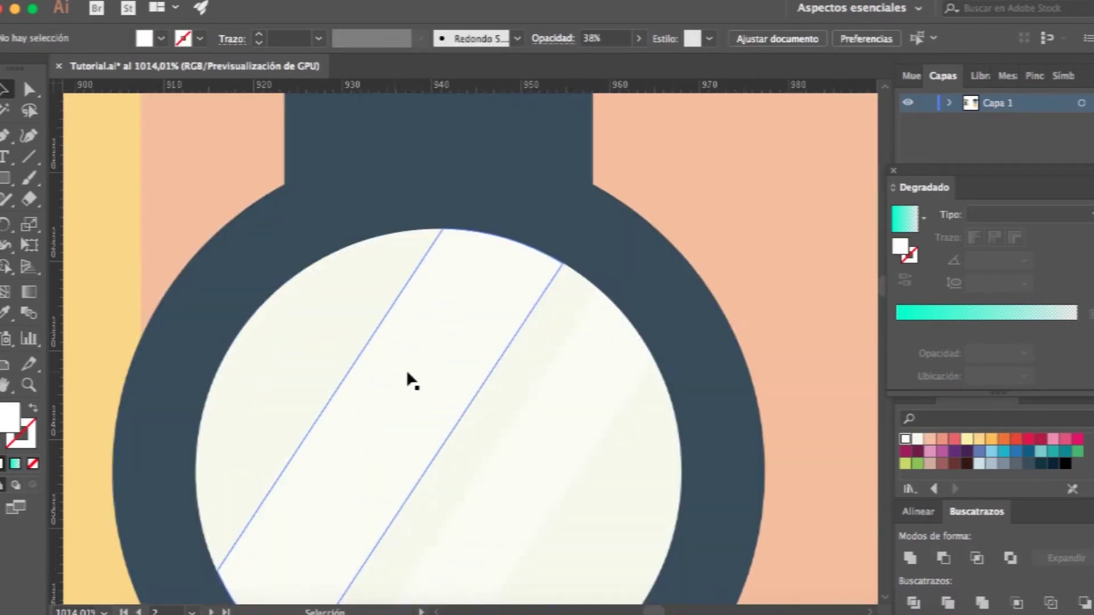
pyautogui.keyDown('alt'); pyautogui.scroll(-5, 409, 376); pyautogui.keyUp('alt')
# Set the outer watch ring to Multiplicar at 32% opacity
pyautogui.click(525, 275)
pyautogui.click(546, 39)
pyautogui.click(387, 68)
pyautogui.click(420, 127)
pyautogui.moveTo(570, 88); pyautogui.dragTo(515, 89)
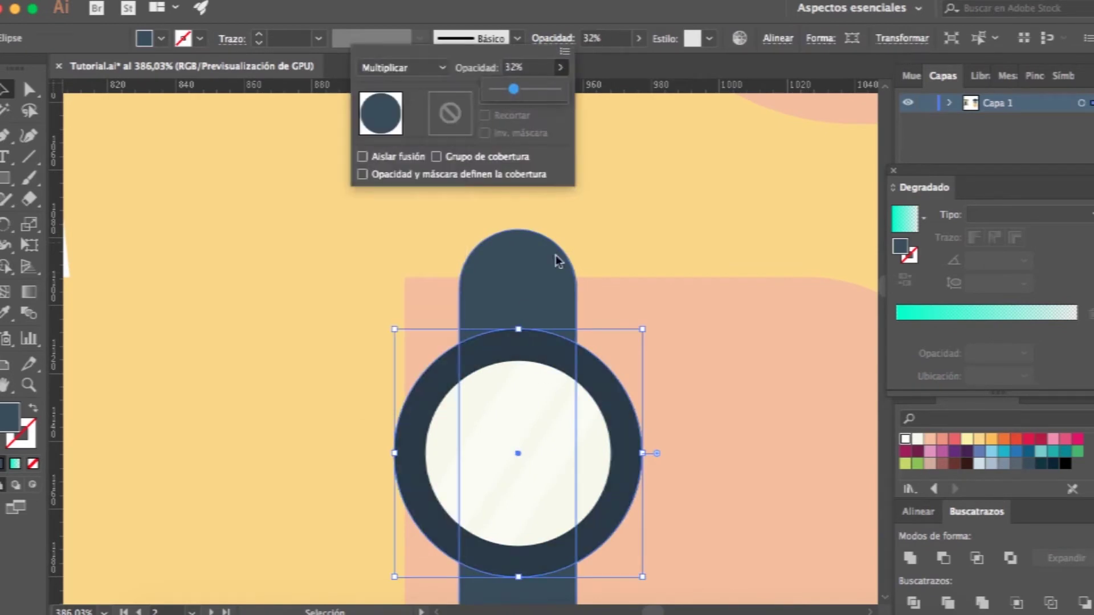
pyautogui.moveTo(642, 577); pyautogui.dragTo(682, 529)
pyautogui.hotkey('ctrl', 'z')
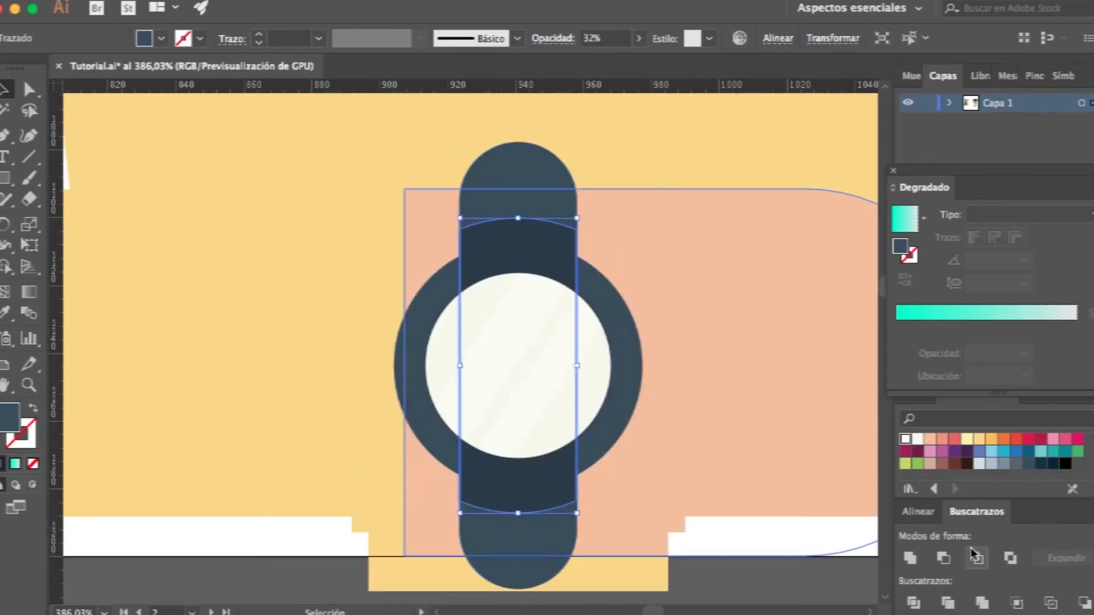
pyautogui.keyDown('alt'); pyautogui.scroll(-5, 777, 556); pyautogui.keyUp('alt')
pyautogui.keyDown('alt'); pyautogui.scroll(5, 684, 502); pyautogui.keyUp('alt')
# Fill the watch dial light teal and check the glare stripes in outline view
pyautogui.click(644, 499)
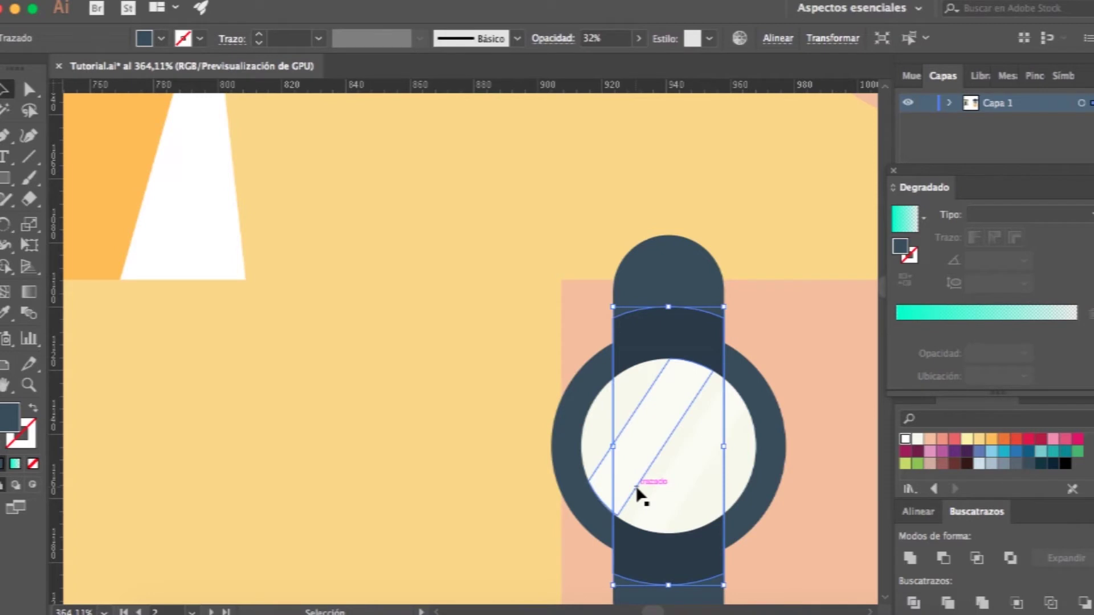
pyautogui.keyDown('alt'); pyautogui.scroll(-2, 638, 490); pyautogui.keyUp('alt')
pyautogui.click(691, 481)
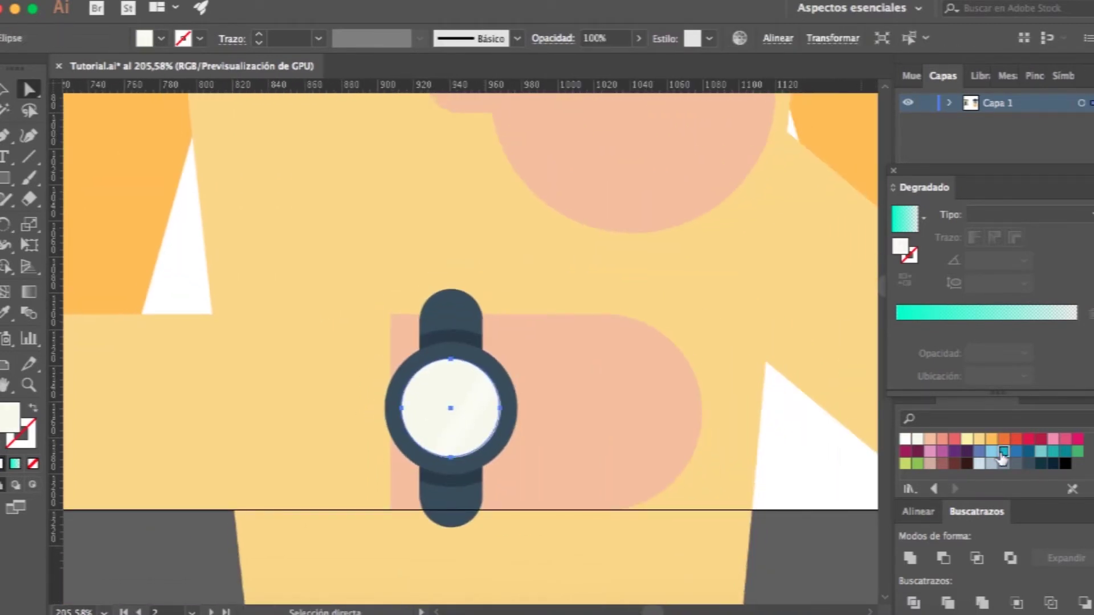
pyautogui.click(1040, 453)
pyautogui.press('a')
pyautogui.hotkey('ctrl', 'y')
pyautogui.click(461, 390)
pyautogui.hotkey('ctrl', 'y')
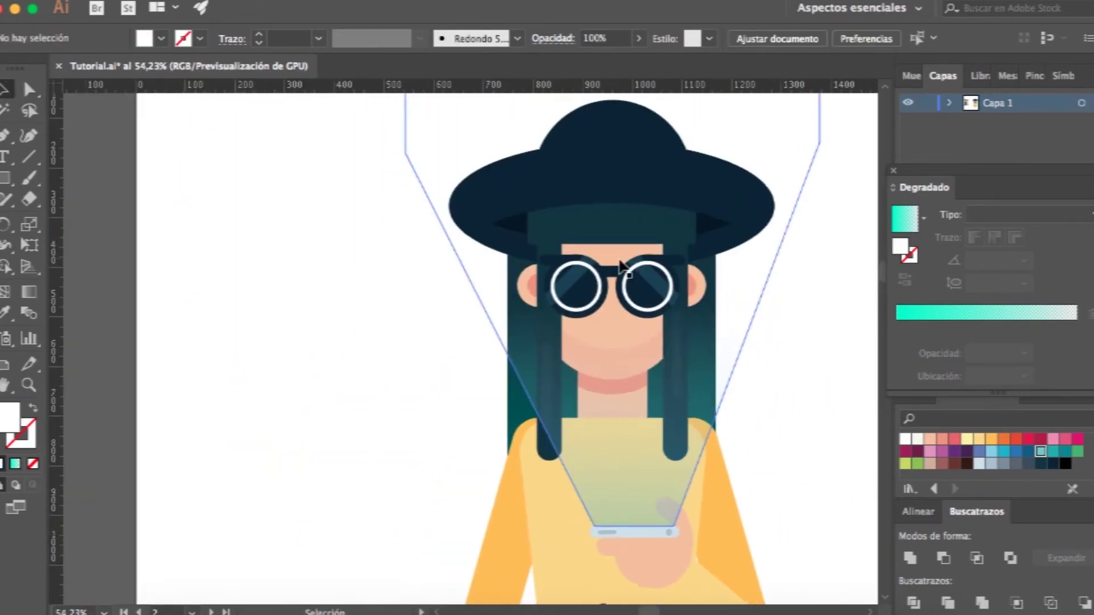
# Name the glow shape 'brillo' and hide it
pyautogui.click(622, 267)
pyautogui.scroll(2, 623, 266)
pyautogui.click(894, 172)
pyautogui.hotkey('ctrl', '3')
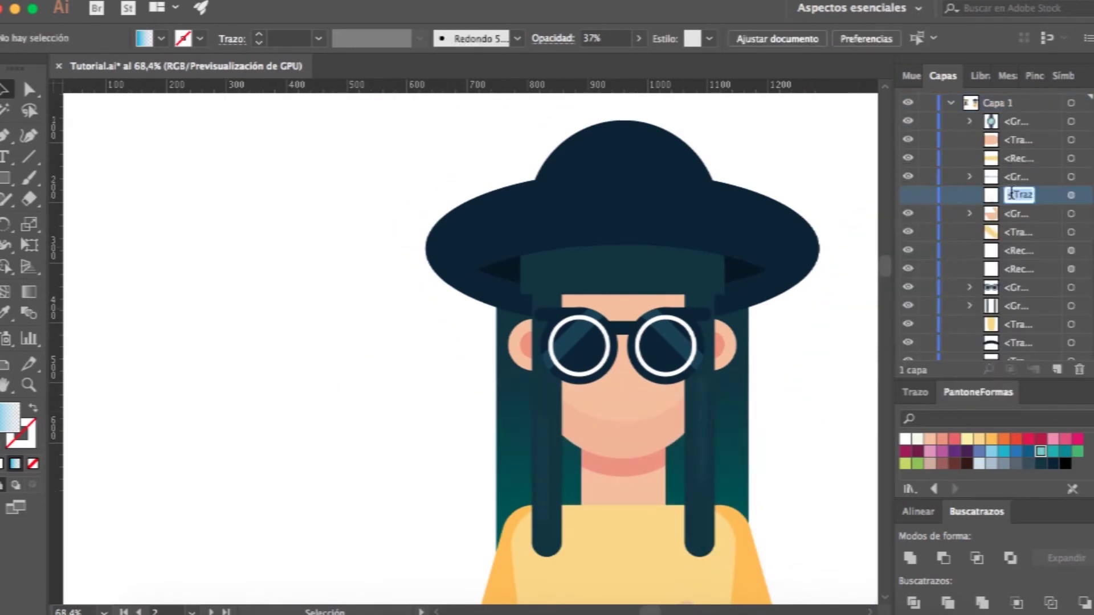
# Isolate the hat crown and change its shape's stacking order
pyautogui.click(629, 270)
pyautogui.scroll(3, 630, 271)
pyautogui.scroll(-1, 505, 295)
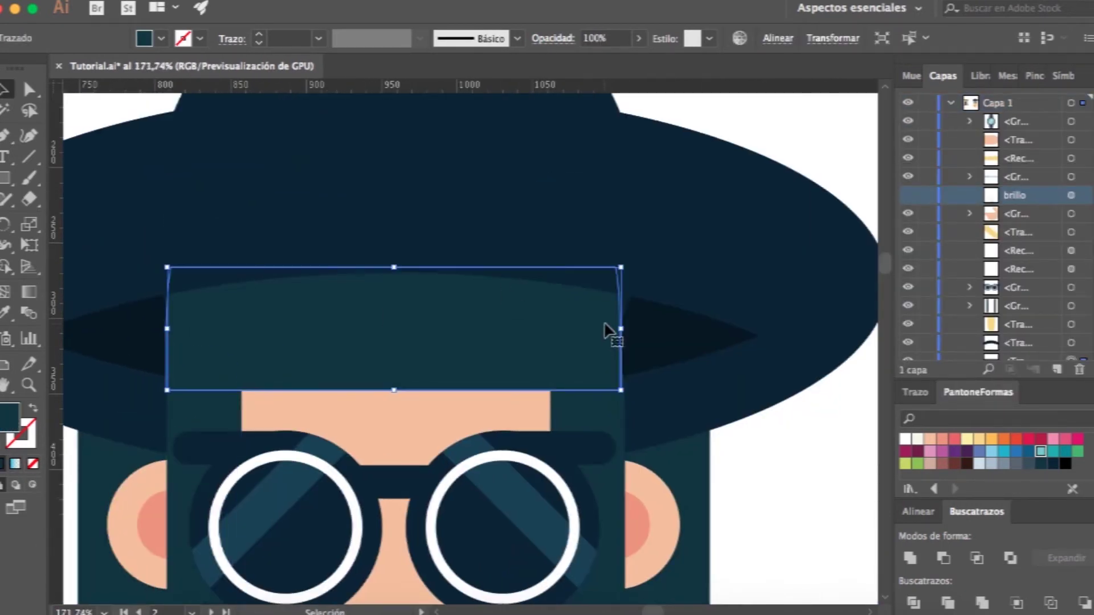
pyautogui.scroll(4, 621, 393)
pyautogui.scroll(-5, 621, 394)
pyautogui.click(647, 347)
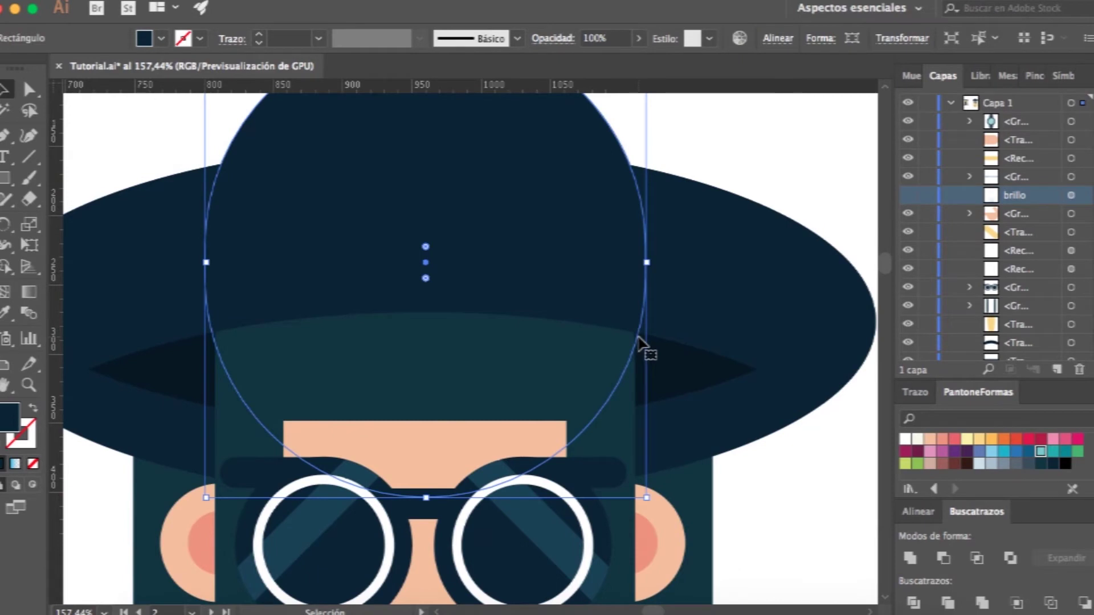
pyautogui.doubleClick(371, 319)
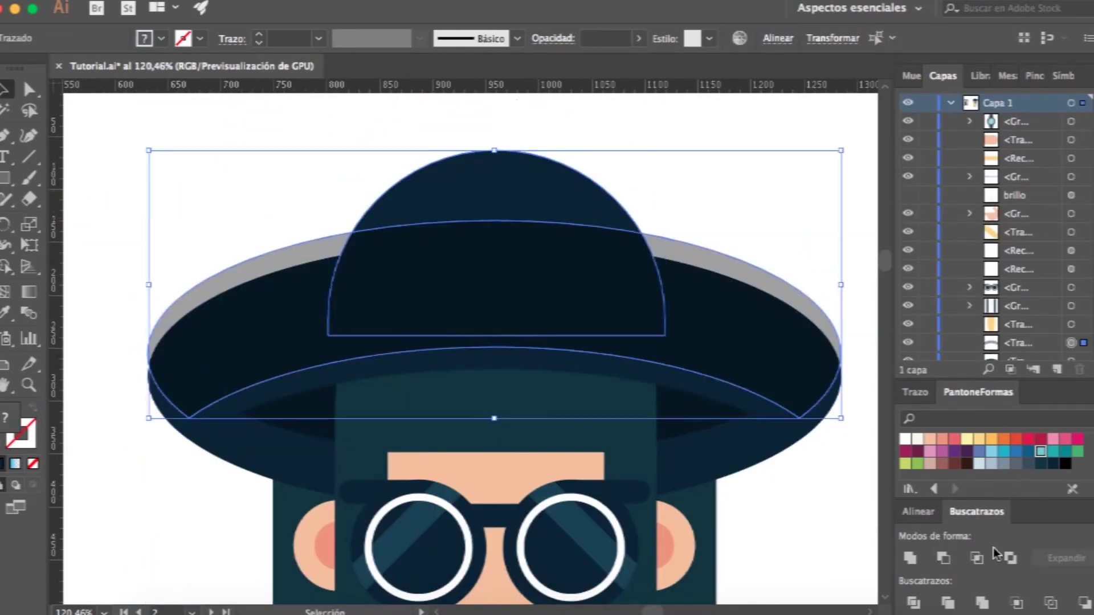
pyautogui.rightClick(523, 191)
pyautogui.click(757, 365)
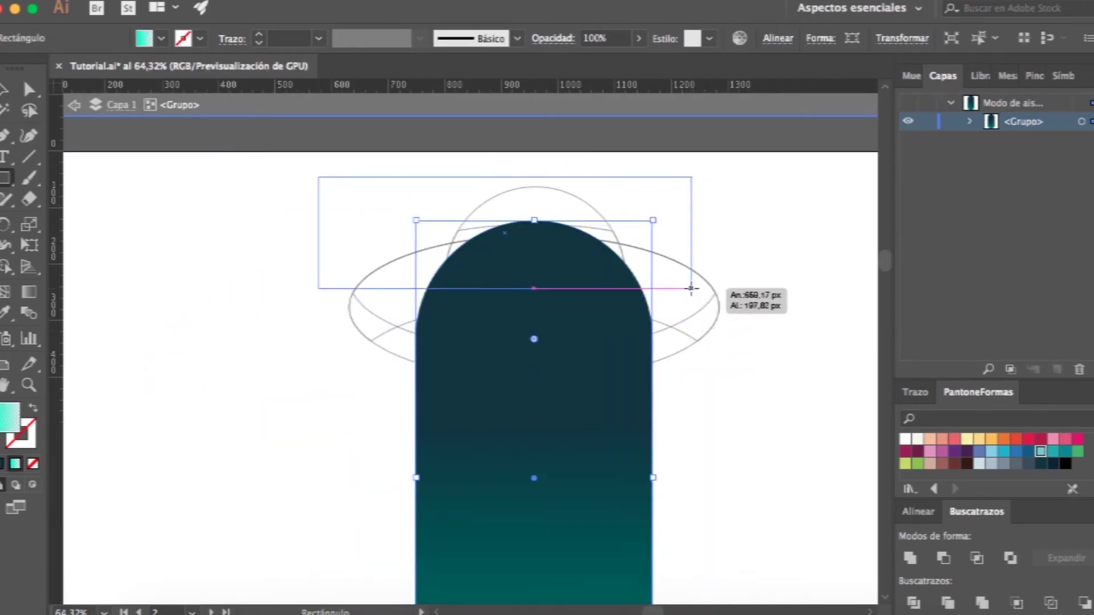
# Add two gradient shading rectangles across the hat crown
pyautogui.moveTo(691, 288); pyautogui.dragTo(691, 288)
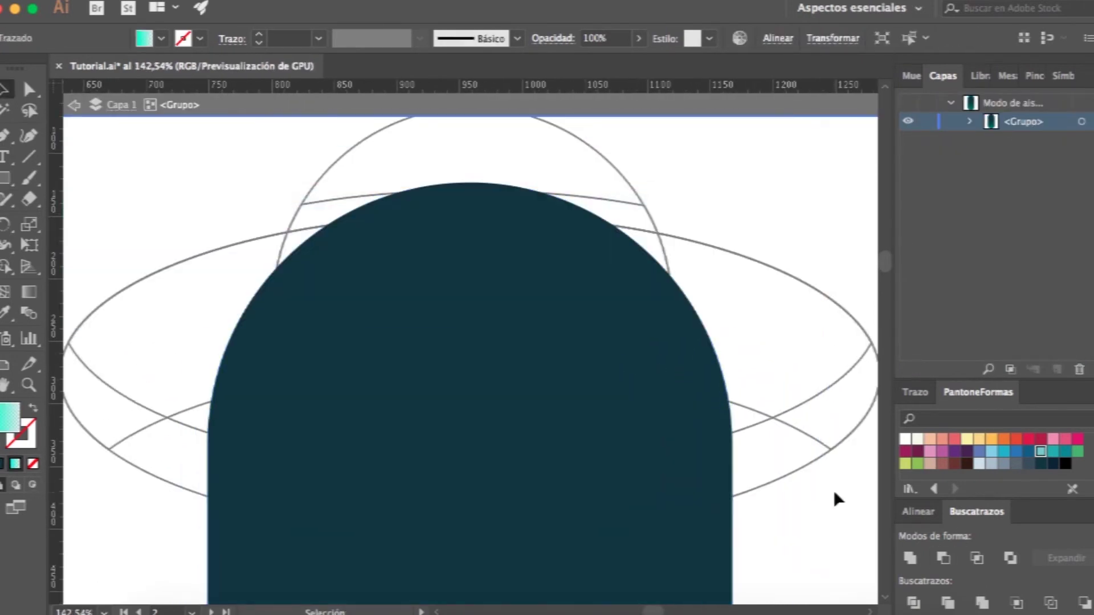
pyautogui.moveTo(188, 178); pyautogui.dragTo(740, 362)
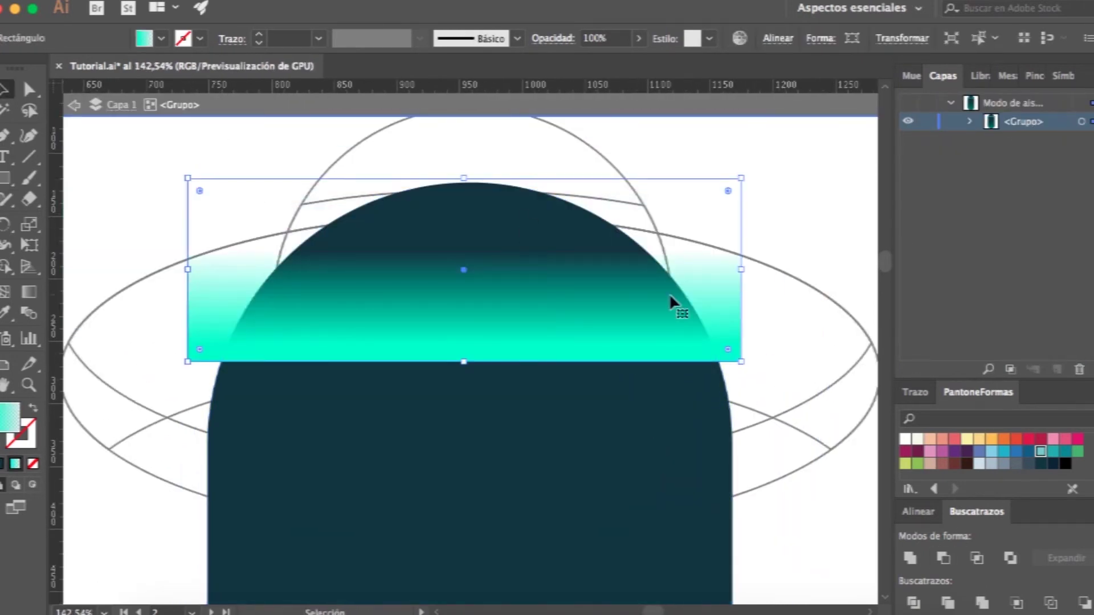
pyautogui.hotkey('ctrl', 'y')
pyautogui.press('Escape')
pyautogui.hotkey('ctrl', 'y')
# Make the hat brim a compound path and save the document
pyautogui.click(400, 181)
pyautogui.scroll(5, 550, 273)
pyautogui.click(391, 245)
pyautogui.scroll(-5, 391, 245)
pyautogui.press('v')
pyautogui.click(359, 313)
pyautogui.rightClick(357, 274)
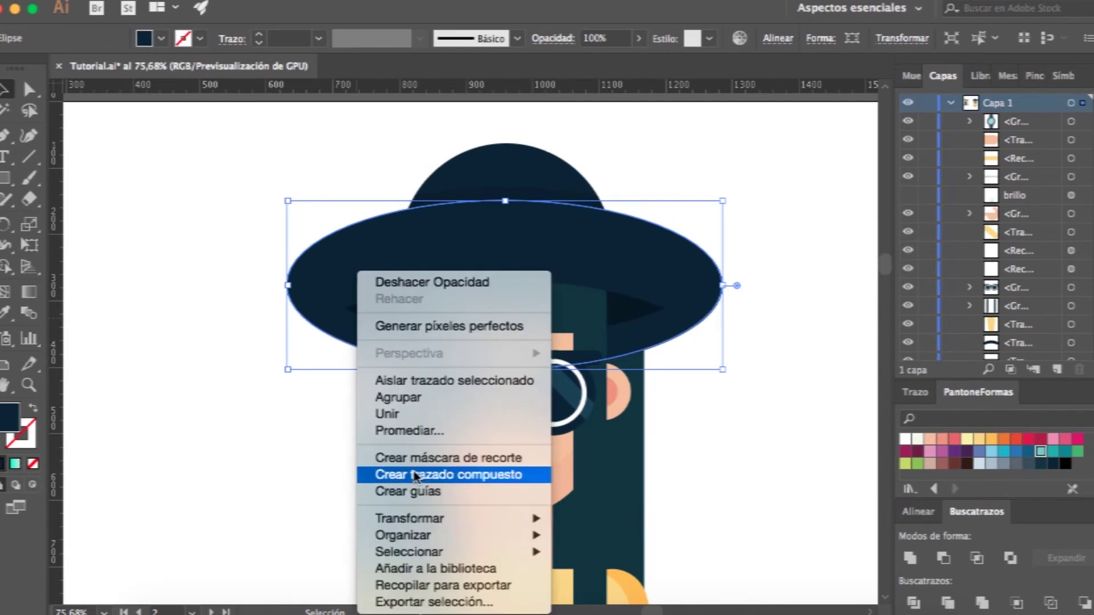
pyautogui.click(740, 515)
pyautogui.click(717, 463)
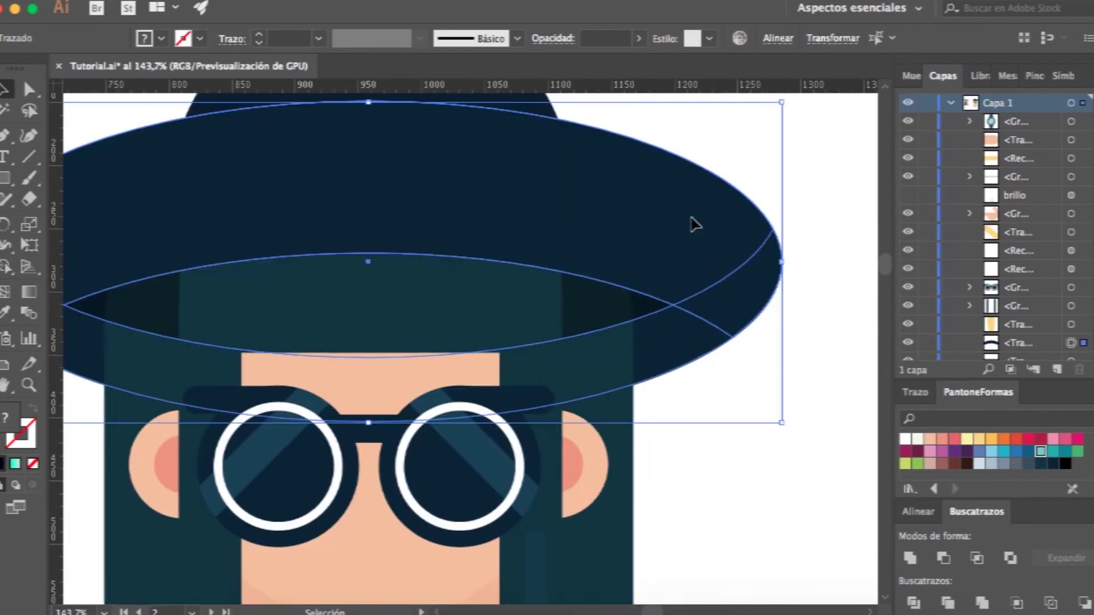
pyautogui.scroll(-2, 764, 499)
pyautogui.hotkey('ctrl', 's')
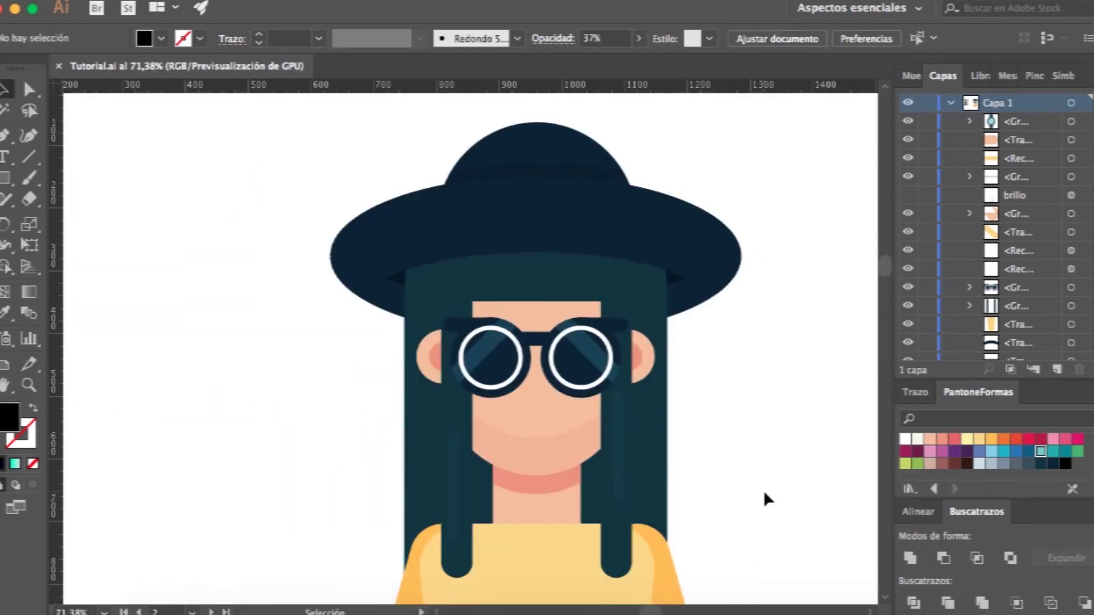
# Draw a large dark navy rounded rectangle over the chest
pyautogui.scroll(-2, 576, 439)
pyautogui.moveTo(5, 178); pyautogui.dragTo(50, 204)
pyautogui.scroll(-2, 271, 268)
pyautogui.moveTo(331, 285); pyautogui.dragTo(582, 490)
# Finish the rounded-rectangle dark teal hair shape and send it behind the face
pyautogui.press('v')
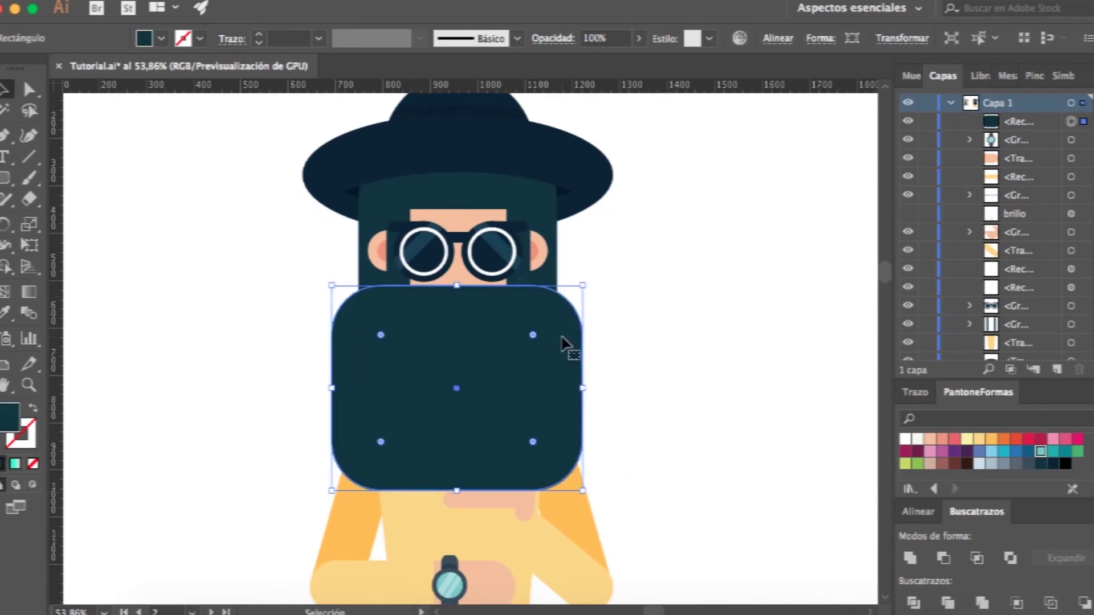
pyautogui.rightClick(564, 343)
pyautogui.click(662, 388)
pyautogui.scroll(3, 413, 263)
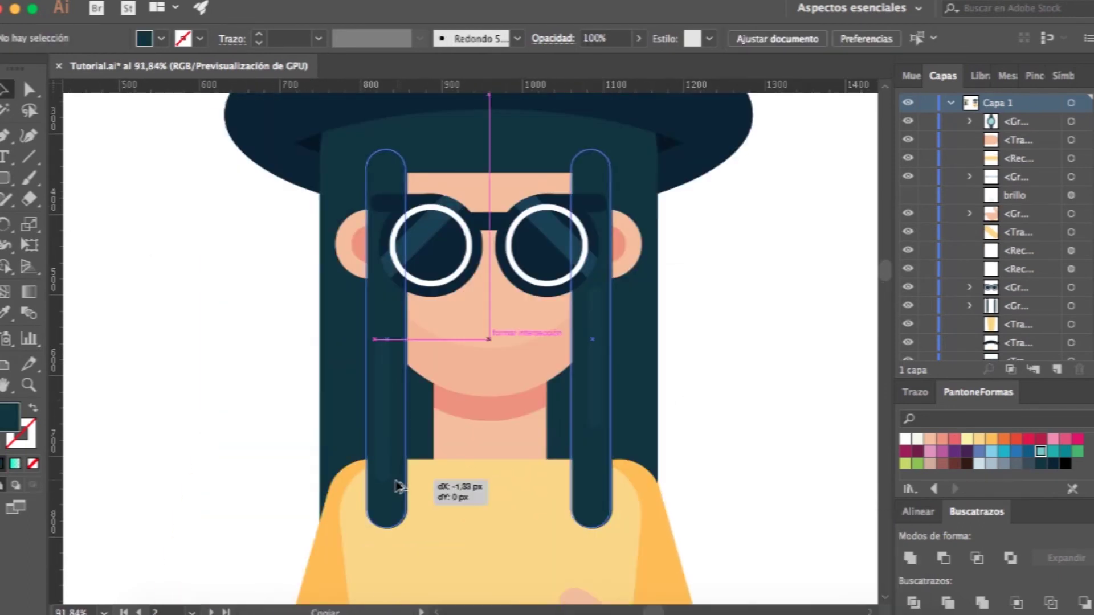
# Place a copied hair strip left of the face and bring it one step forward
pyautogui.moveTo(398, 485); pyautogui.dragTo(327, 450)
pyautogui.rightClick(322, 447)
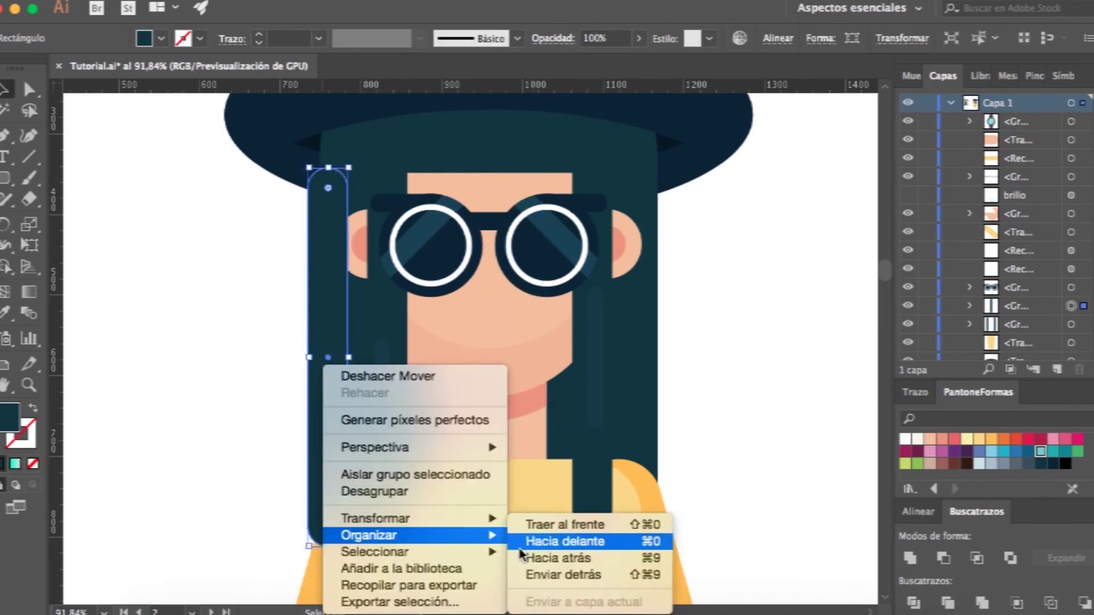
pyautogui.click(587, 443)
pyautogui.scroll(-2, 271, 453)
# Delete the extra dark strip from the hair group
pyautogui.doubleClick(279, 456)
pyautogui.press('a')
pyautogui.click(299, 530)
pyautogui.press('Escape')
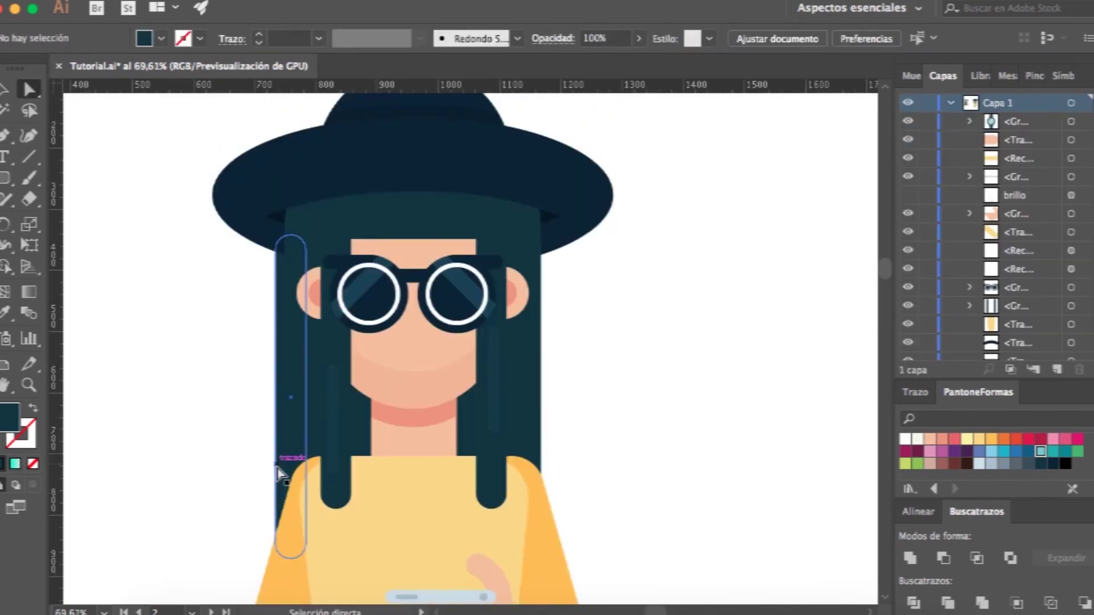
pyautogui.press('Delete')
pyautogui.scroll(-2, 581, 451)
# Check the hair path's options, clear the selection and save the document
pyautogui.click(452, 532)
pyautogui.rightClick(632, 523)
pyautogui.click(700, 504)
pyautogui.hotkey('ctrl', 's')
pyautogui.scroll(-2, 105, 483)
# Draw a rectangle covering the artboard and clip all the artwork to it
pyautogui.press('m')
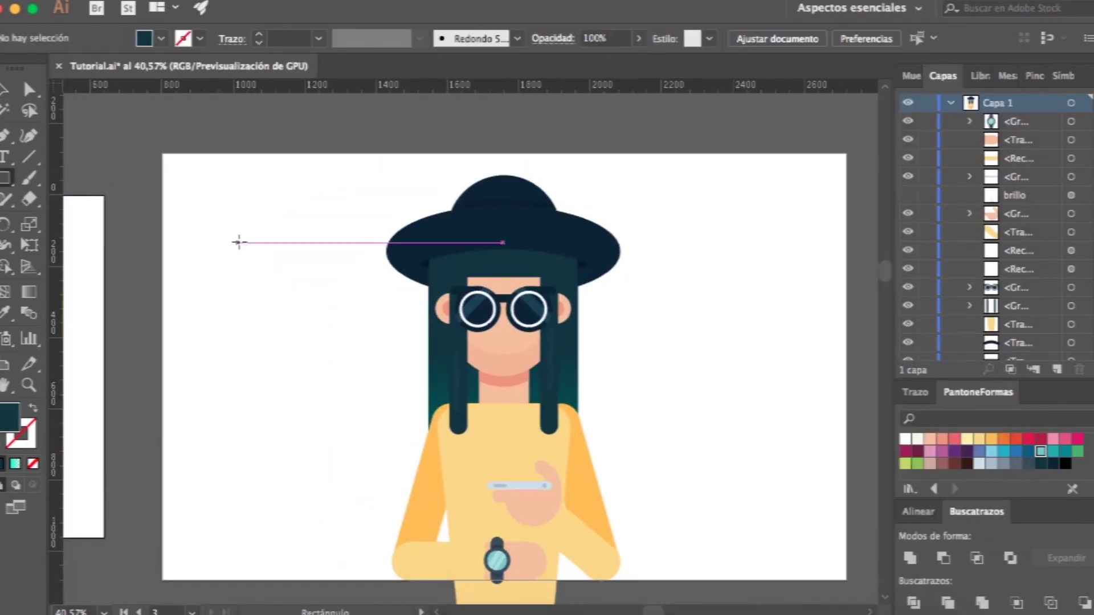
pyautogui.moveTo(161, 151); pyautogui.dragTo(846, 578)
pyautogui.press('v')
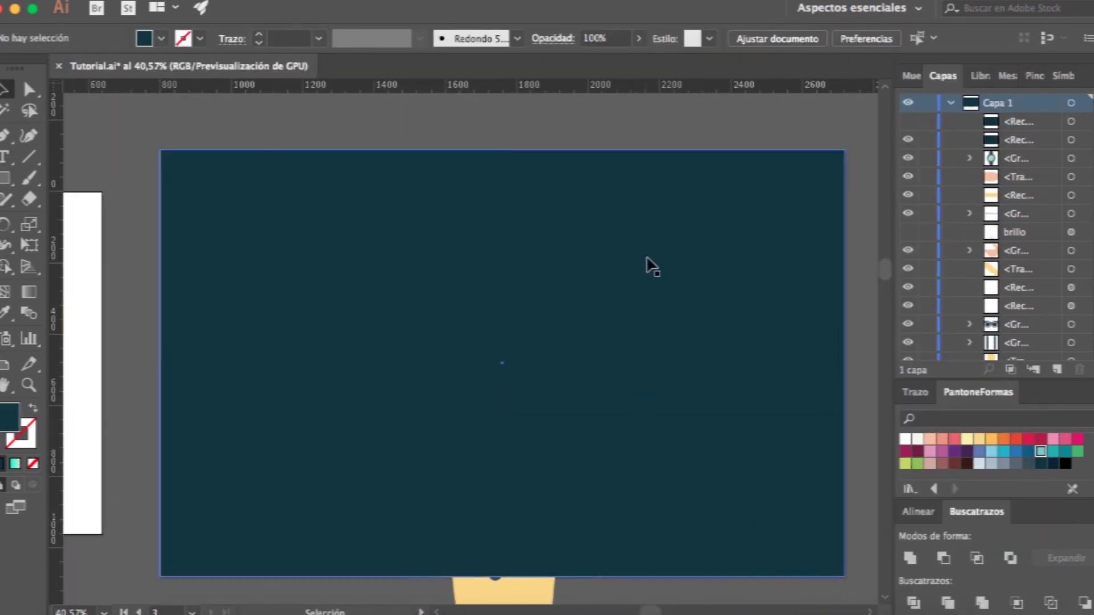
pyautogui.hotkey('ctrl', 'a')
pyautogui.hotkey('ctrl', '7')
# Fill the clipping mask with cream and deselect to view the portrait
pyautogui.click(917, 439)
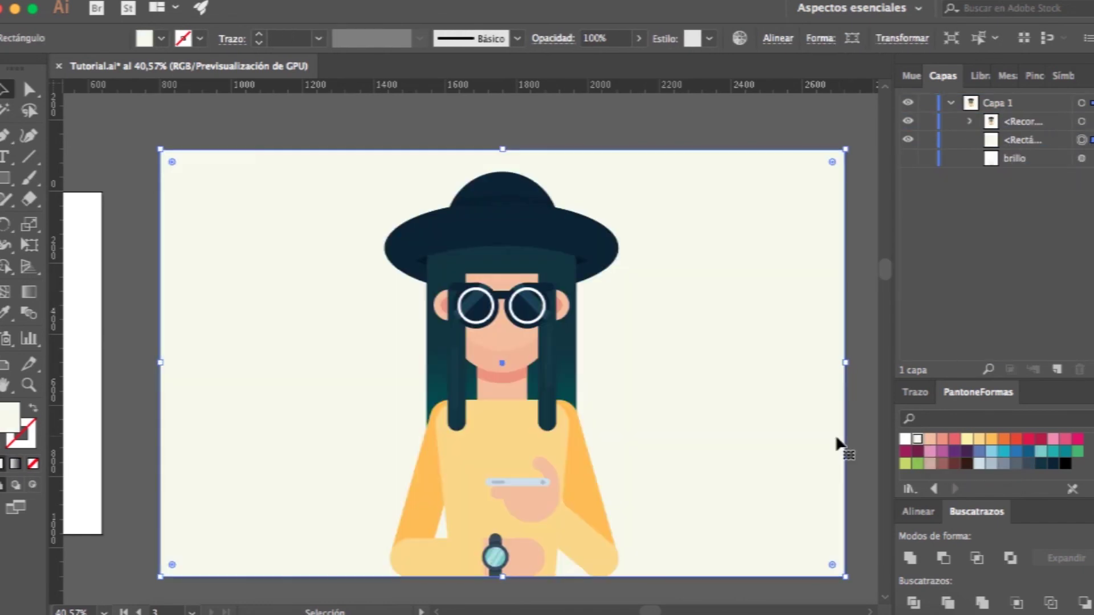
pyautogui.click(864, 442)
pyautogui.scroll(3, 695, 453)
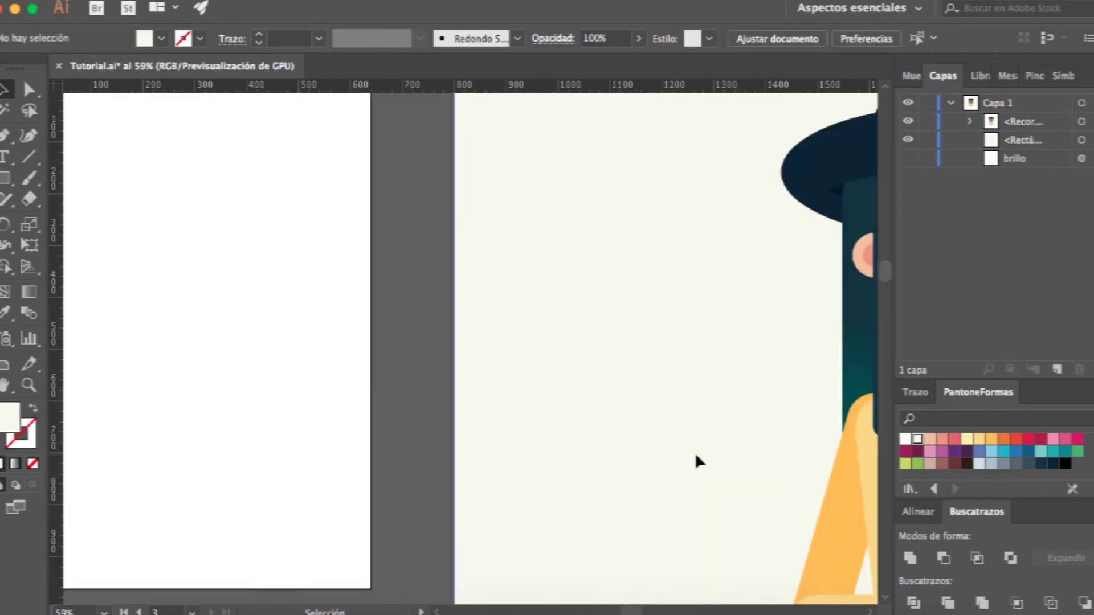
pyautogui.scroll(-1, 696, 456)
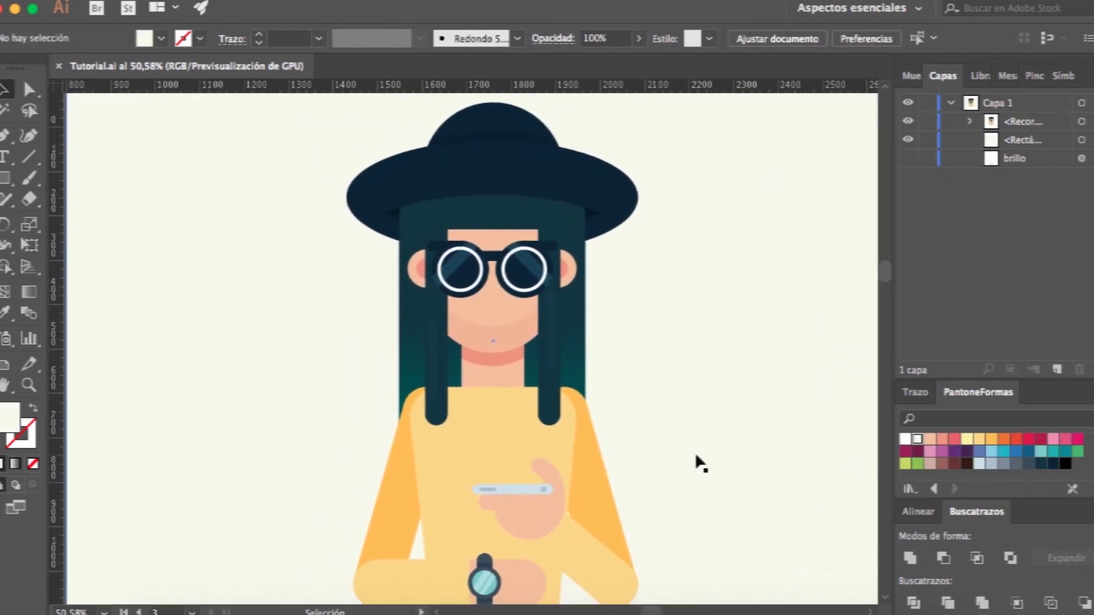